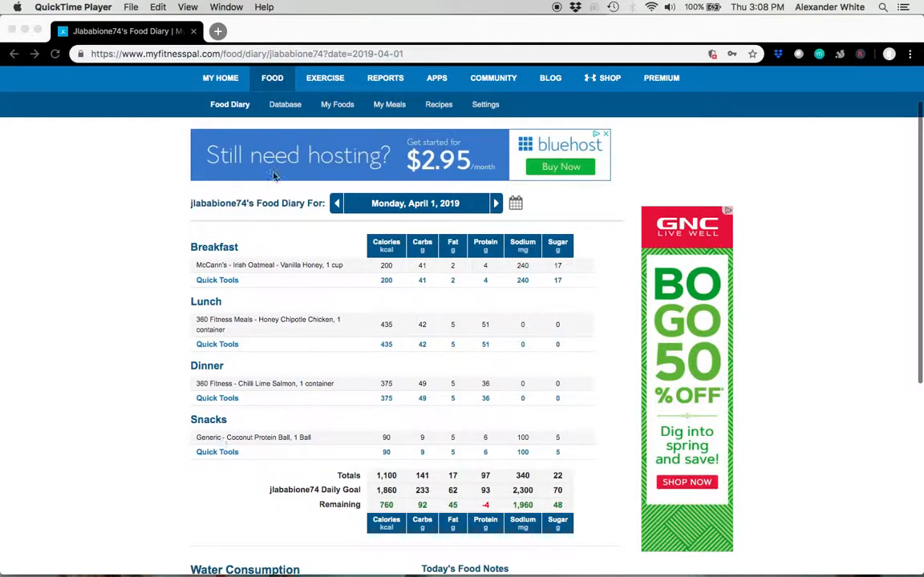
# Browse the client's food diary day by day from April 1 back to March 29, 2019, and forward to April 2
pyautogui.click(338, 206)
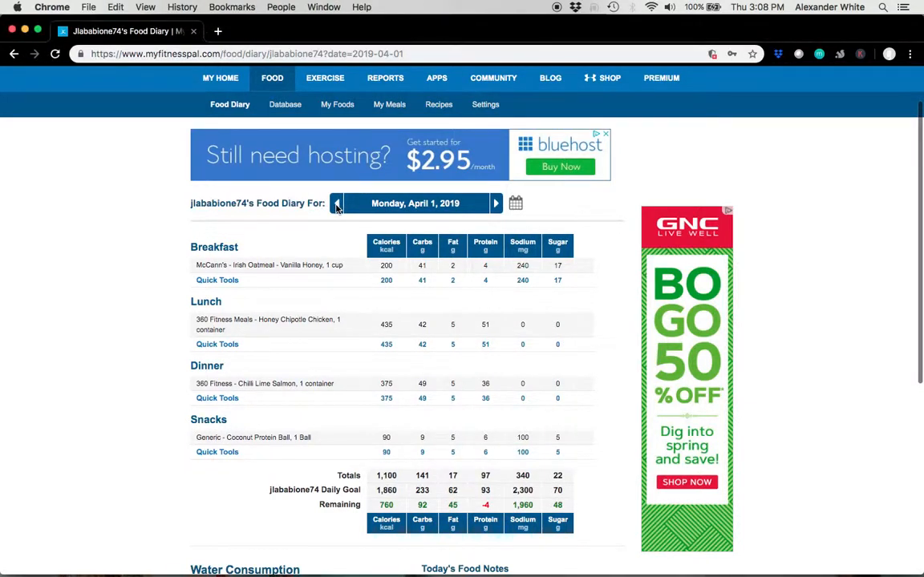
pyautogui.click(338, 206)
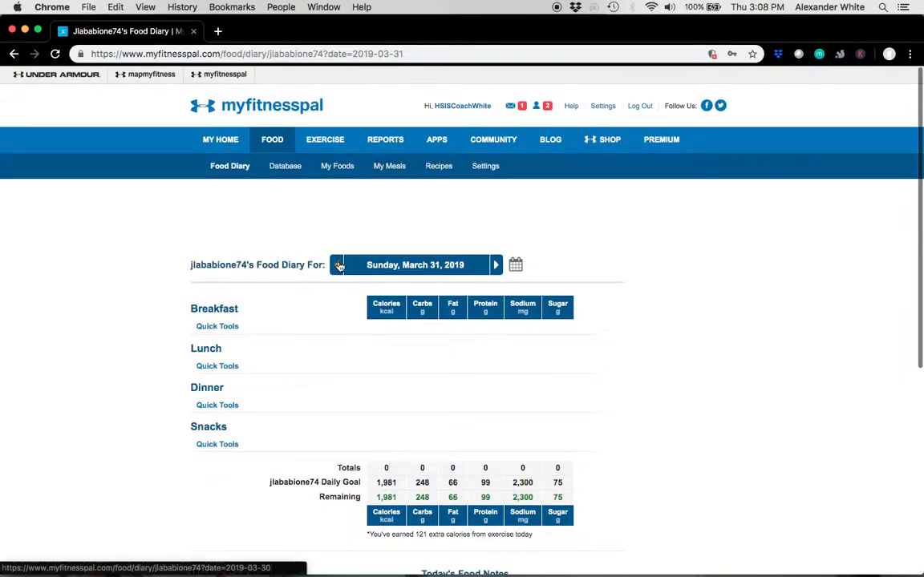
pyautogui.click(340, 266)
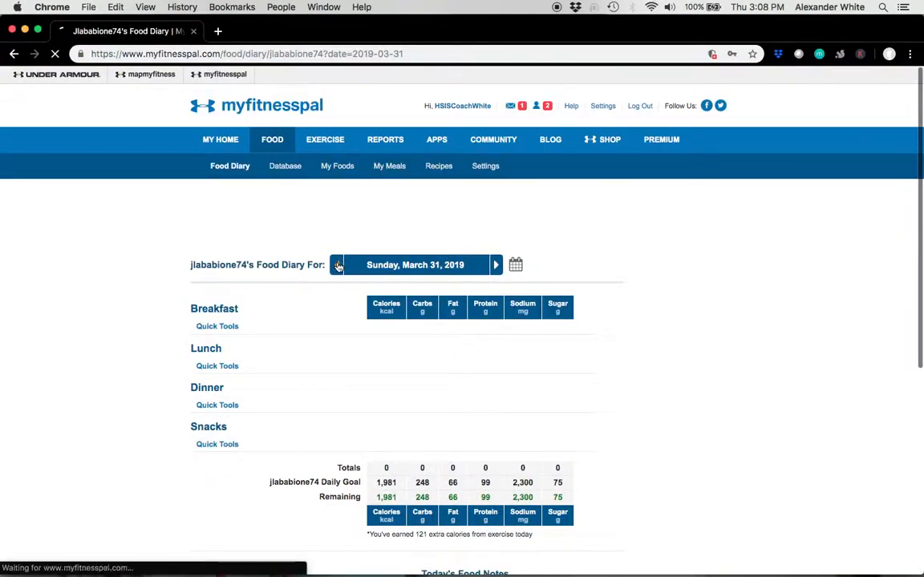
pyautogui.click(339, 266)
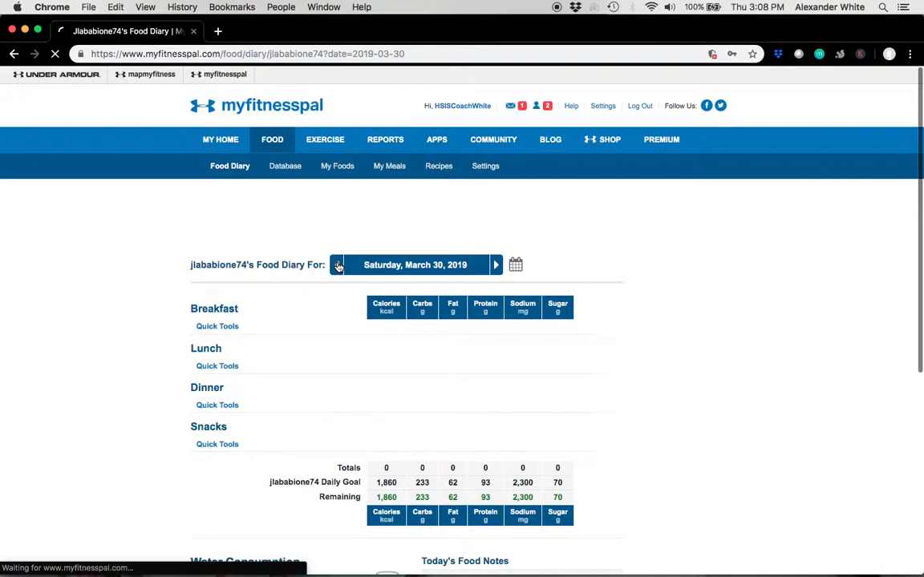
pyautogui.click(497, 269)
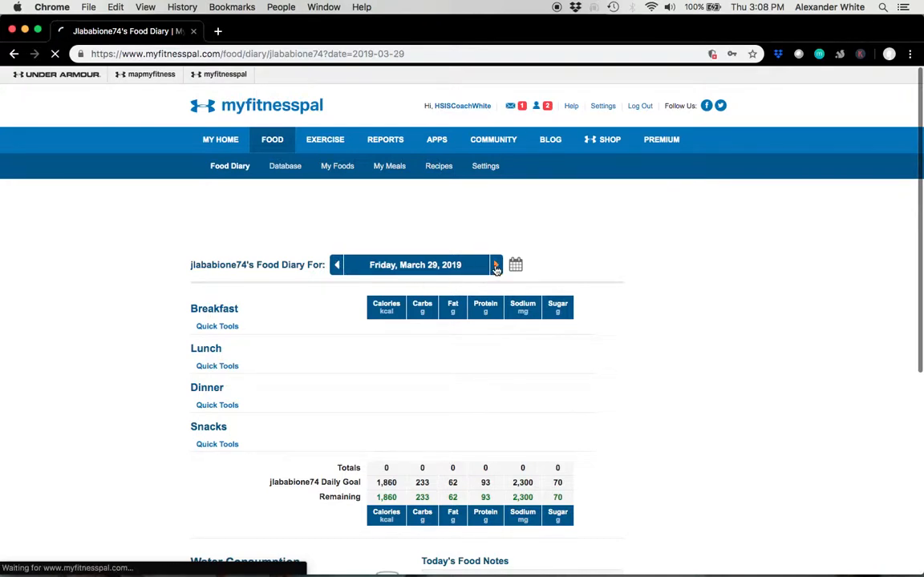
pyautogui.click(497, 266)
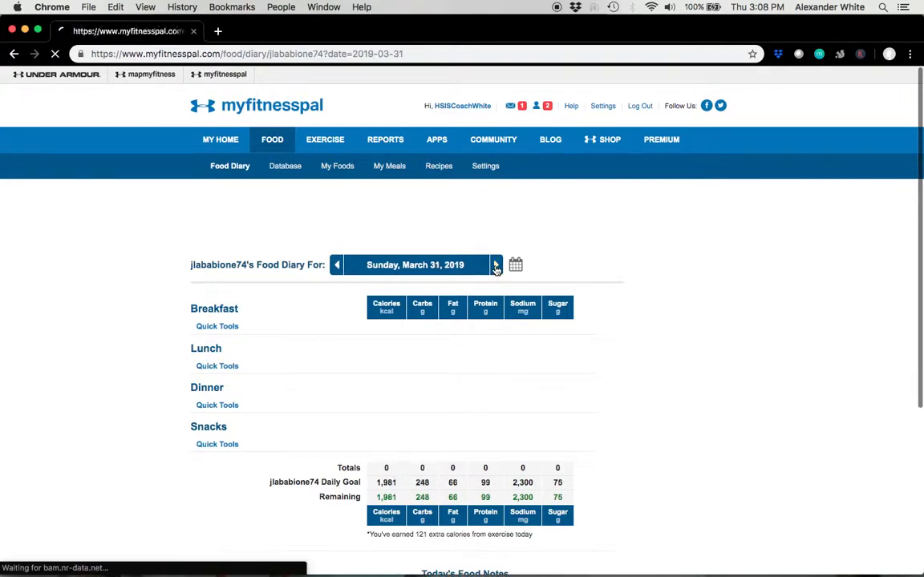
pyautogui.click(497, 266)
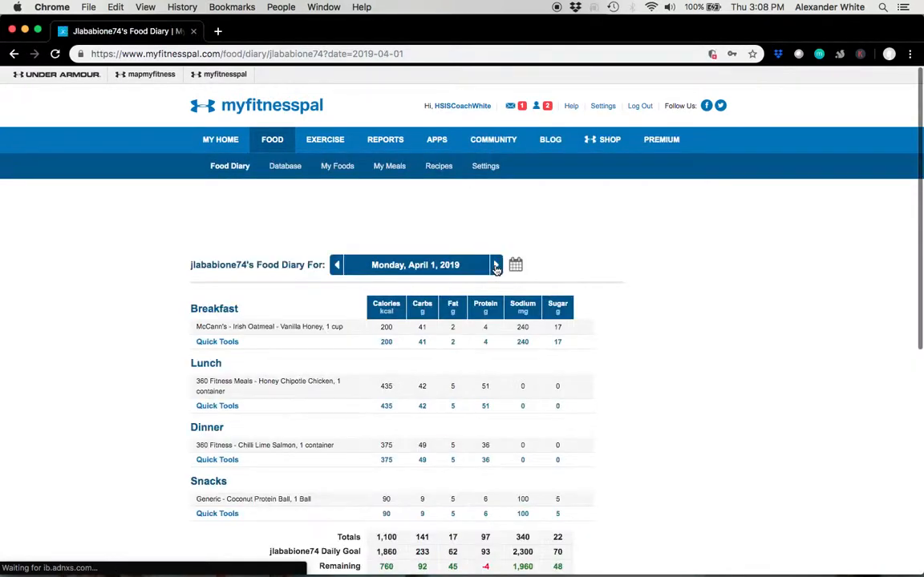
pyautogui.click(496, 267)
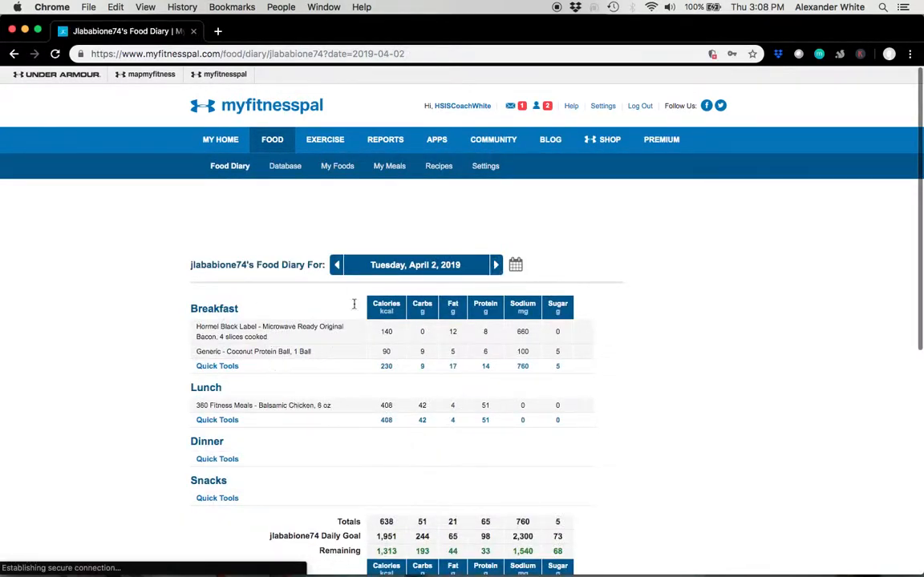
# Return to the April 1, 2019 diary entry and highlight the day's total calories
pyautogui.click(338, 267)
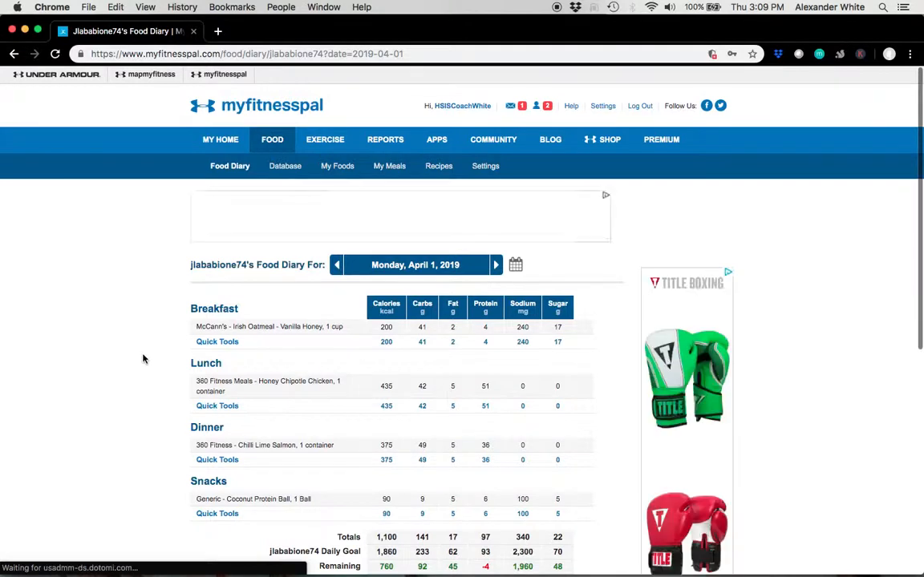
pyautogui.scroll(-1, 143, 359)
pyautogui.scroll(-1, 143, 358)
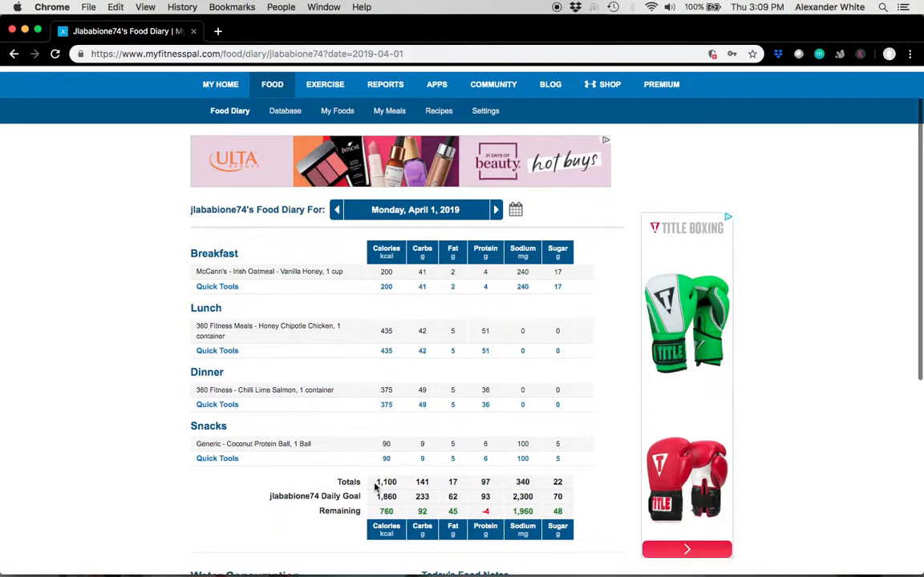
pyautogui.moveTo(377, 485); pyautogui.dragTo(399, 486)
# Switch to the Client Macro Calculator.xlsx workbook in Excel and shift its window slightly to the left
pyautogui.moveTo(921, 2)
pyautogui.click(812, 206)
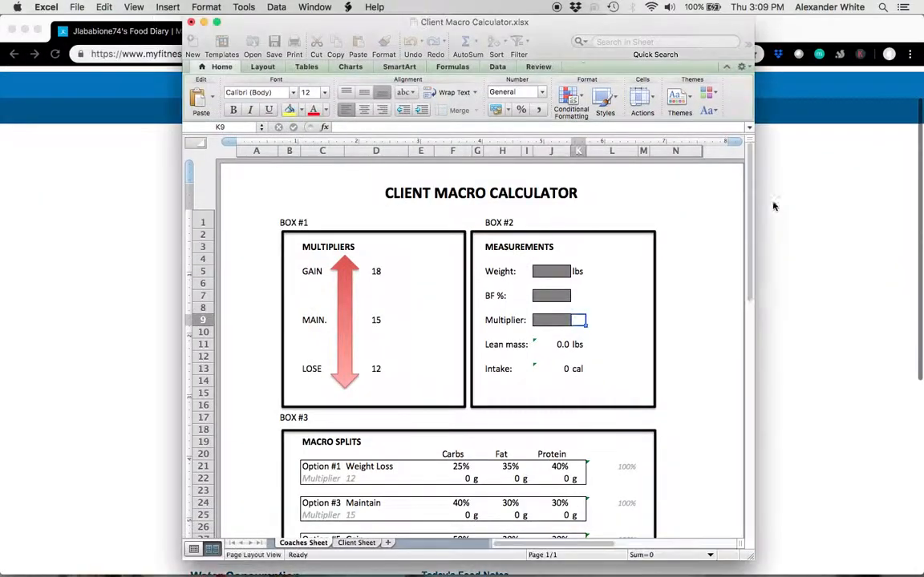
pyautogui.moveTo(557, 33); pyautogui.dragTo(513, 32)
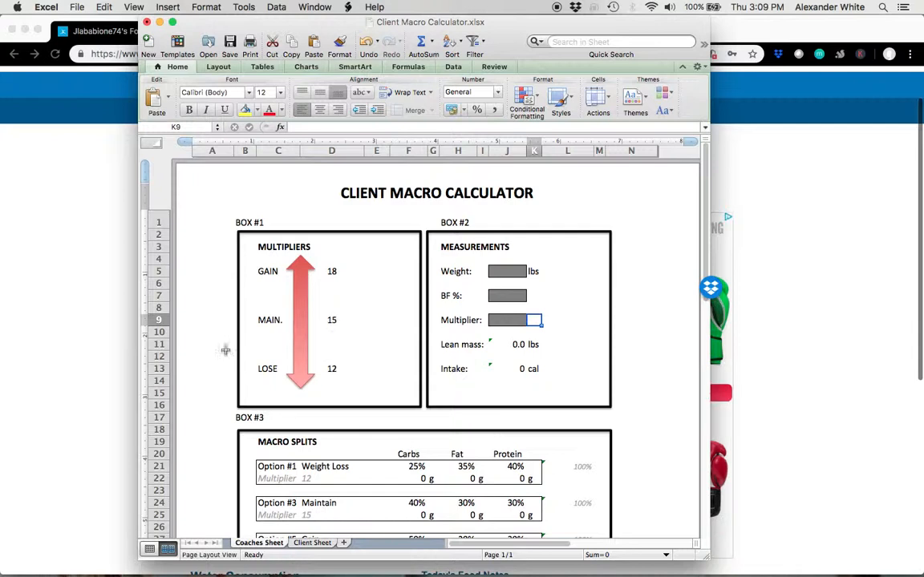
# Recheck the diary's daily calorie total in Chrome and return to the Client Macro Calculator workbook in Excel
pyautogui.click(108, 347)
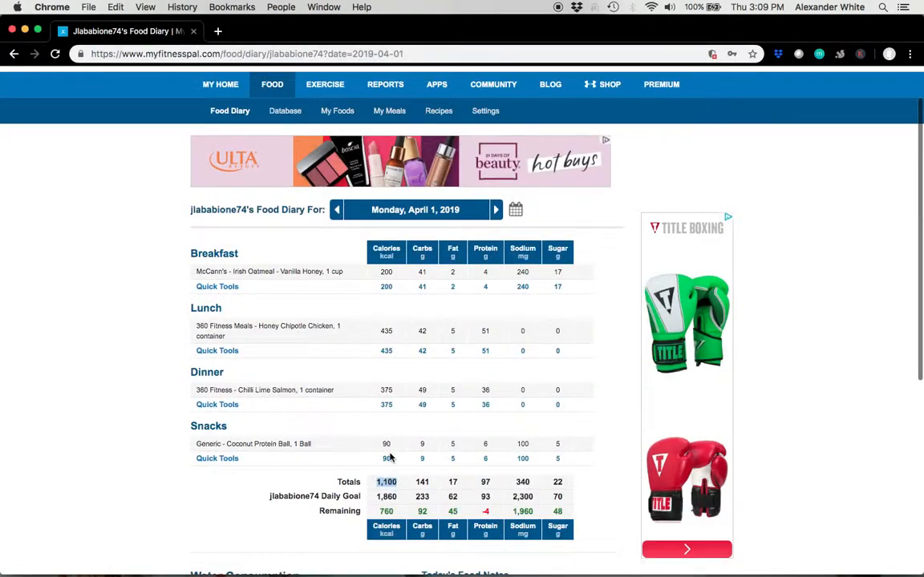
pyautogui.hotkey('ctrl', 'Up')
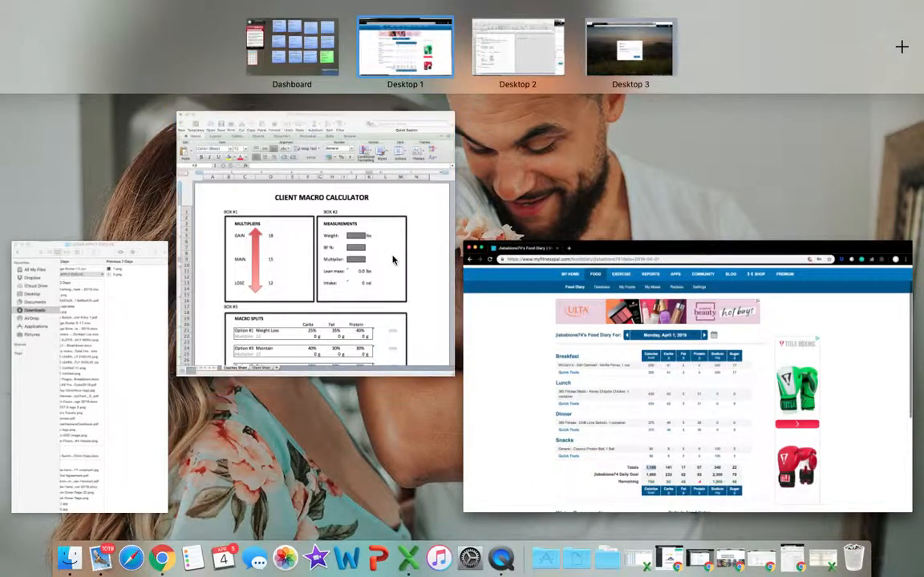
pyautogui.click(394, 262)
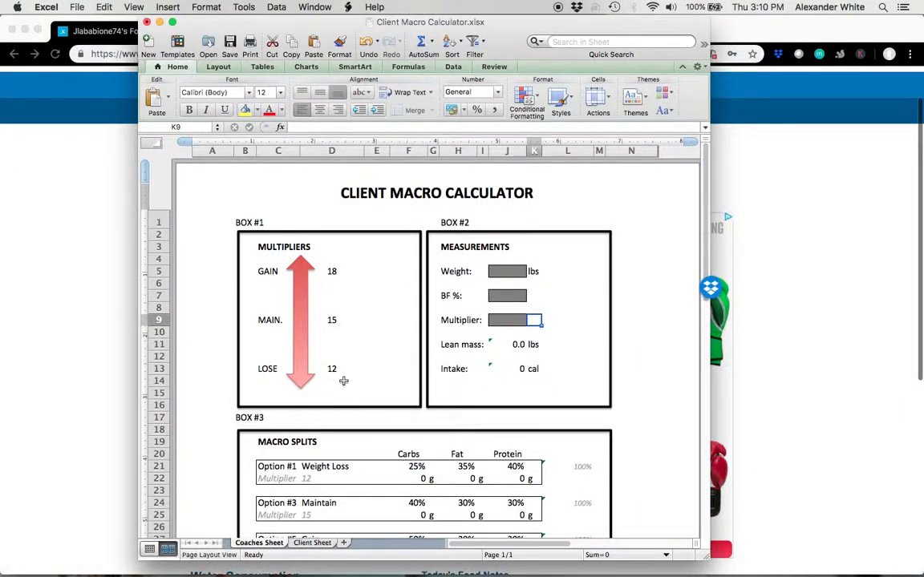
# Fill in the client's measurements in Box #2: multiplier 12, body fat 35.7% and weight 206 lbs
pyautogui.click(507, 318)
pyautogui.write('12')
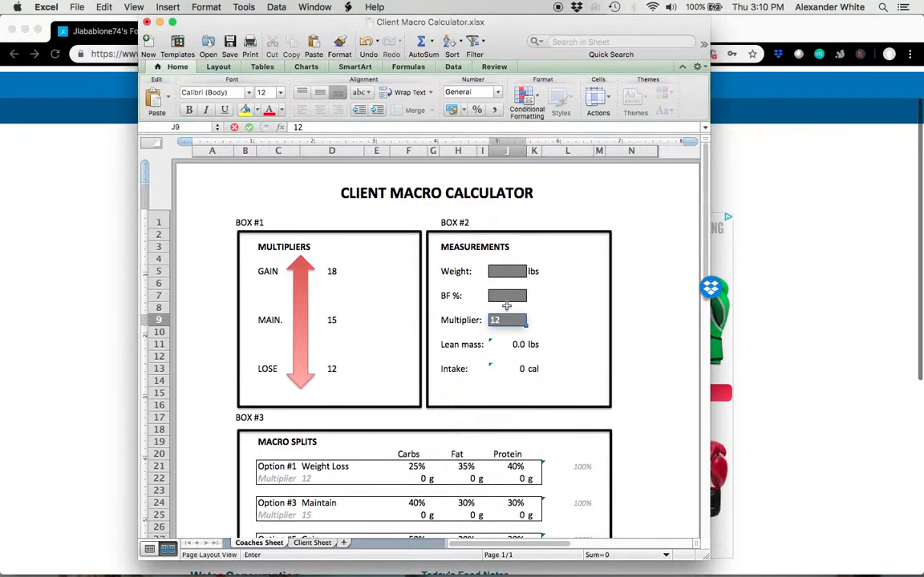
pyautogui.click(508, 296)
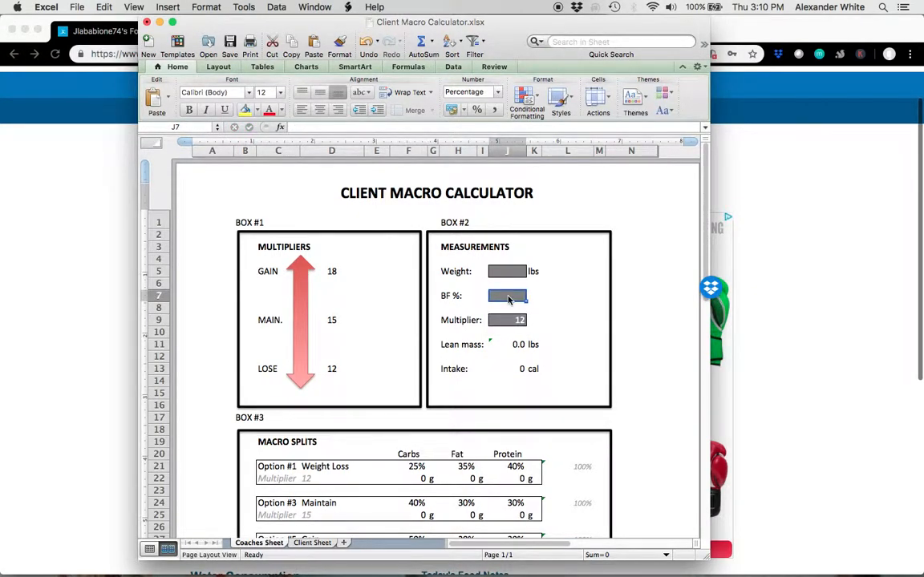
pyautogui.write('35.7')
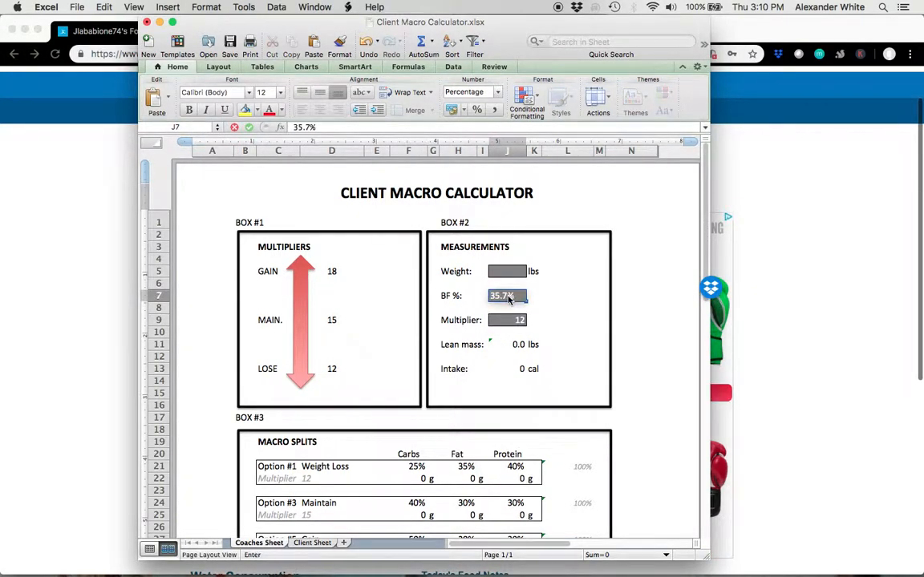
pyautogui.click(510, 274)
pyautogui.write('206')
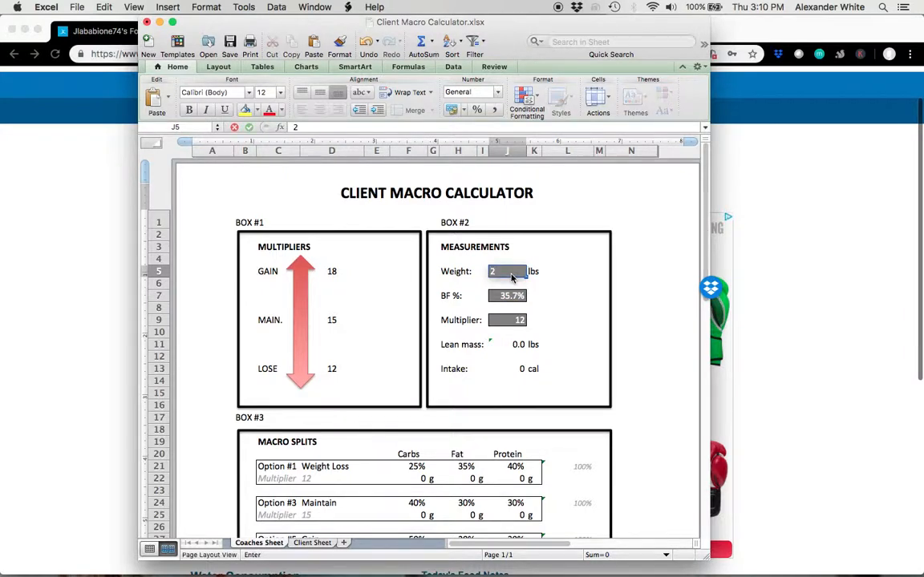
pyautogui.click(574, 289)
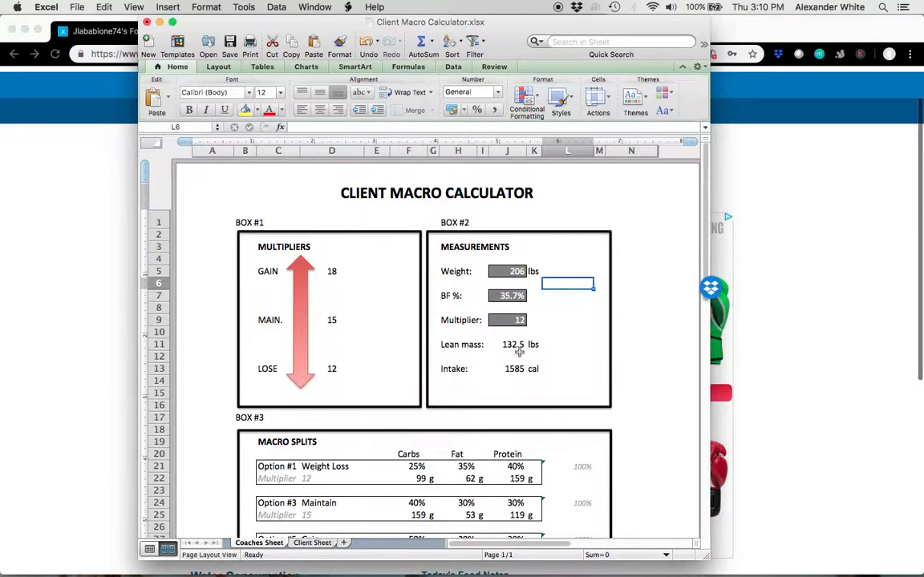
# Review the macro splits and modification rules, and enter "Weightloss" as the goal in the ACTUAL section of Box #3
pyautogui.scroll(-5, 544, 341)
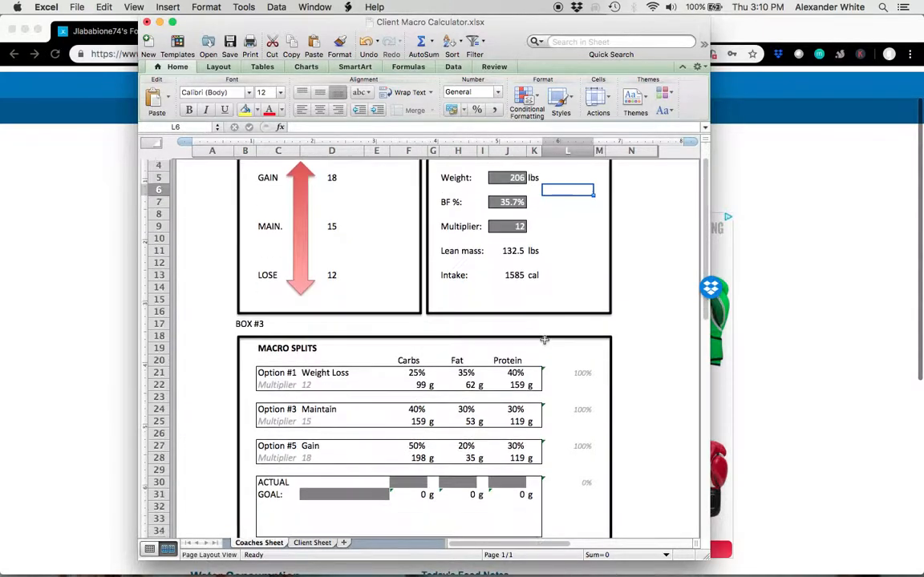
pyautogui.scroll(-1, 543, 340)
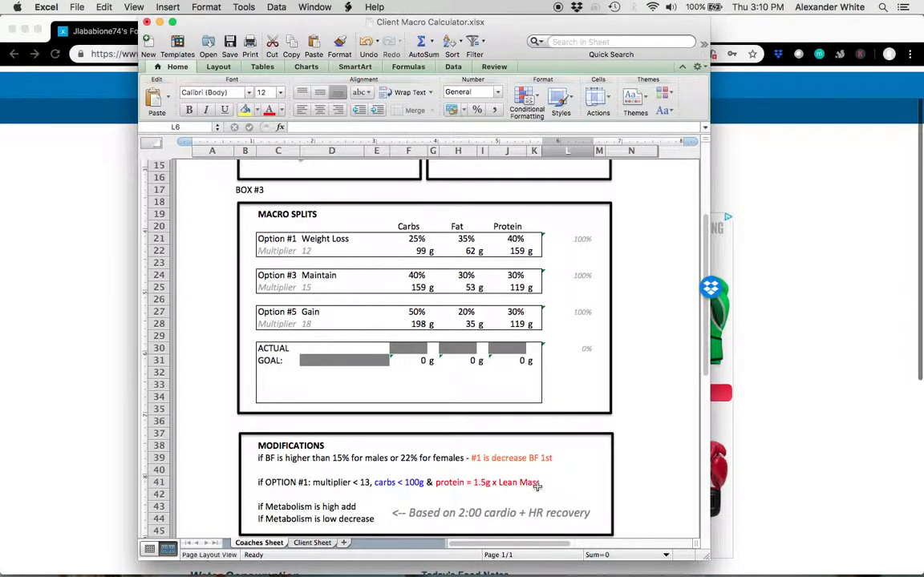
pyautogui.scroll(5, 538, 486)
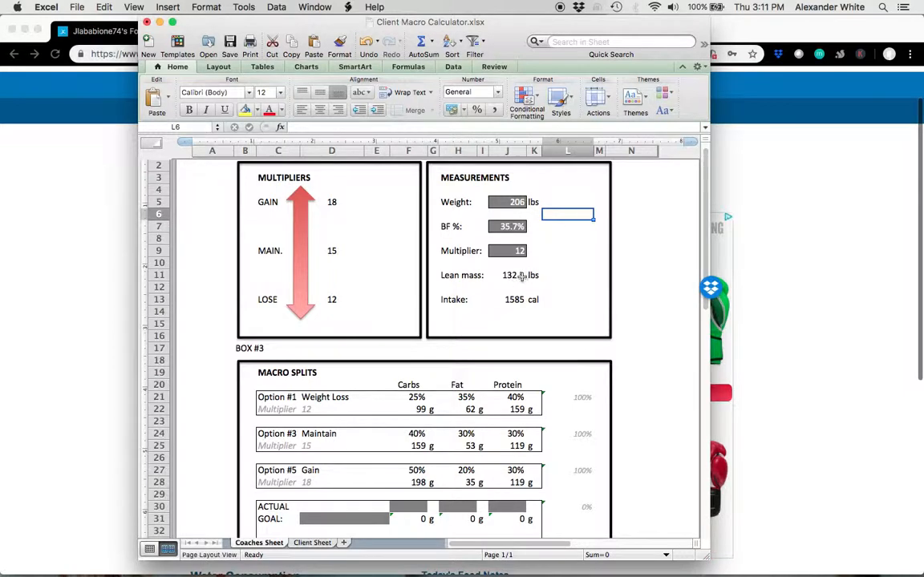
pyautogui.scroll(-3, 481, 305)
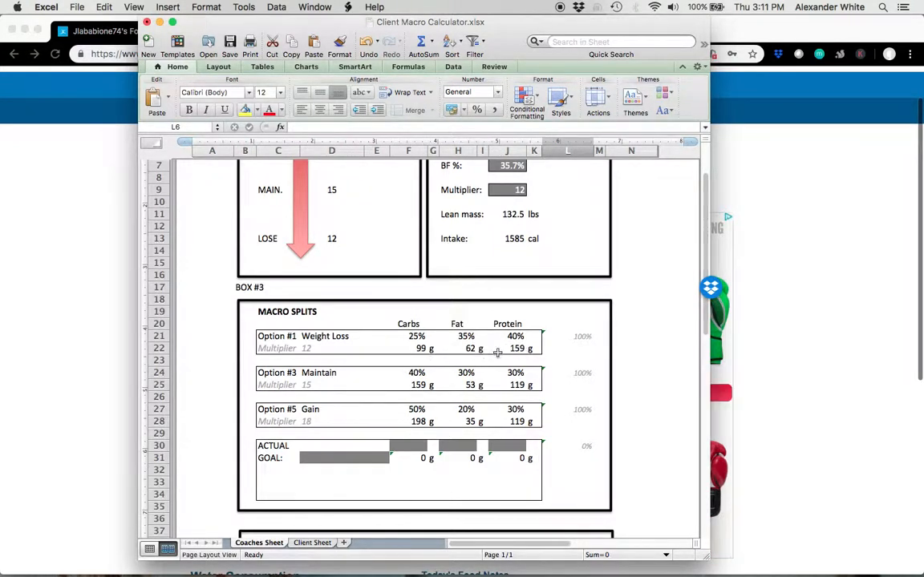
pyautogui.click(336, 458)
pyautogui.write('Weightloss')
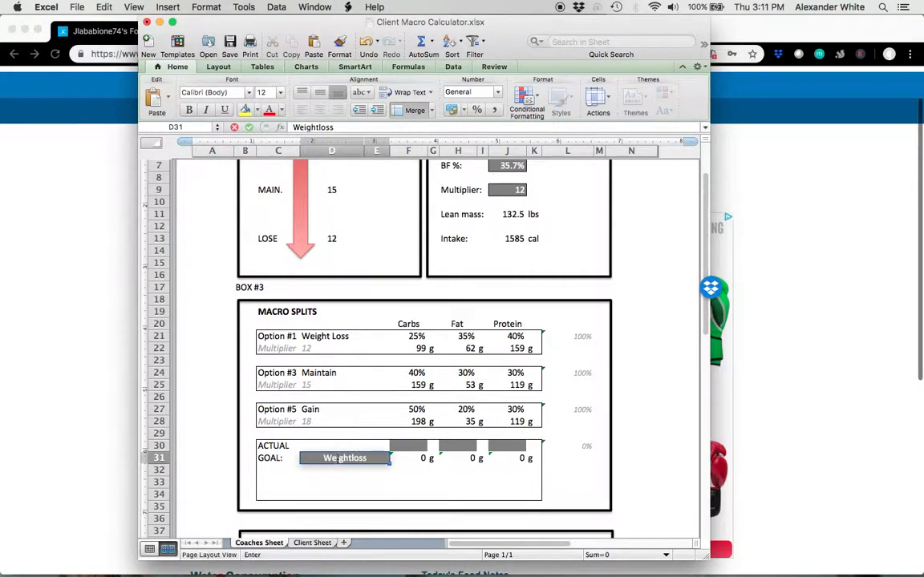
pyautogui.press('Tab')
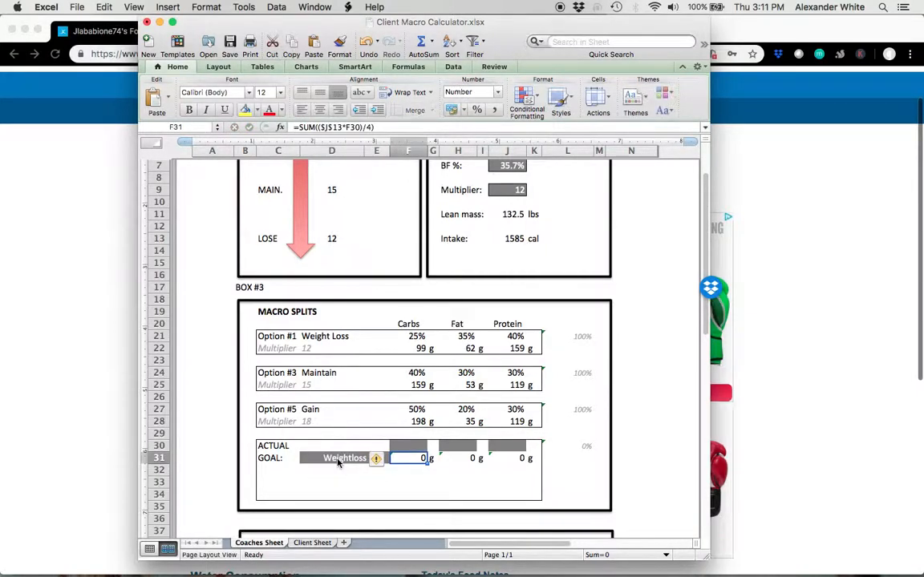
# Set the ACTUAL macro split to 25% carbs, 30% fat and 45% protein
pyautogui.press('Up')
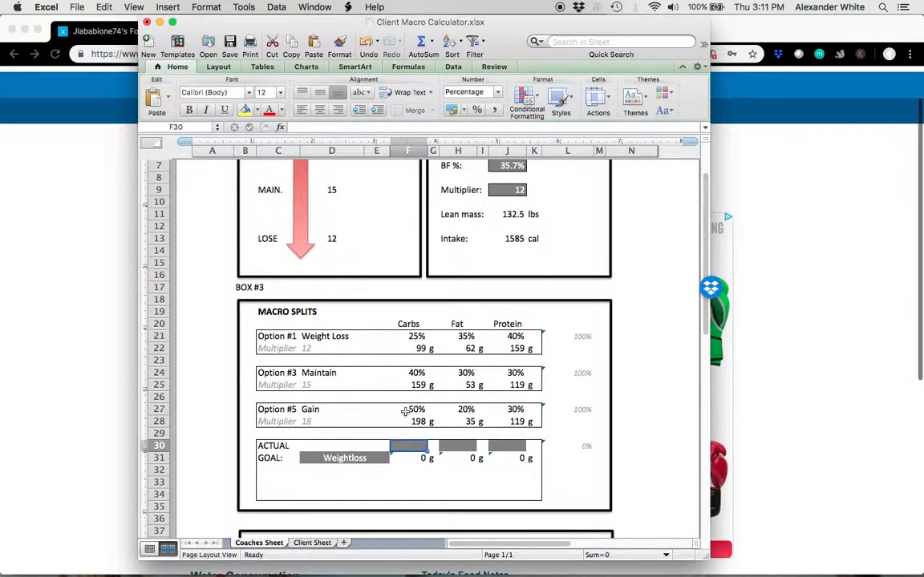
pyautogui.write('25')
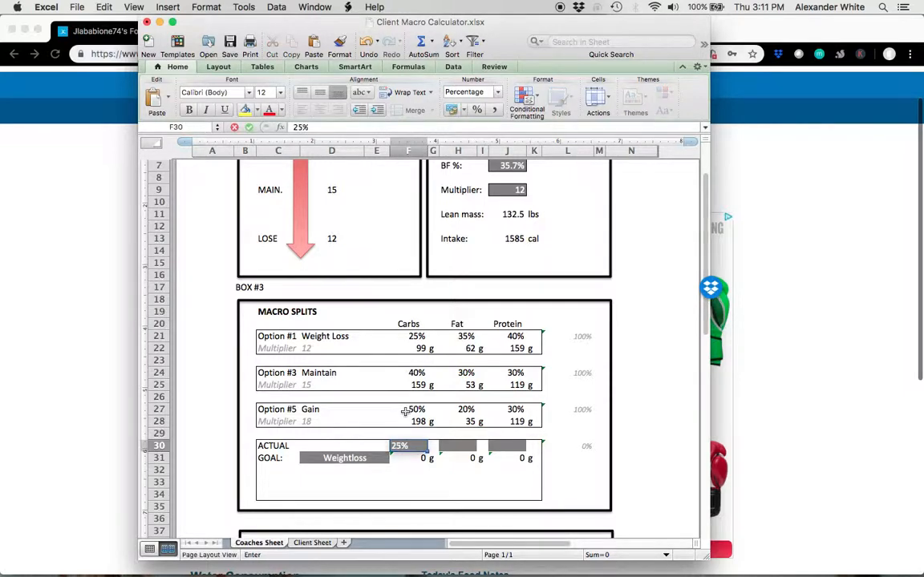
pyautogui.click(454, 449)
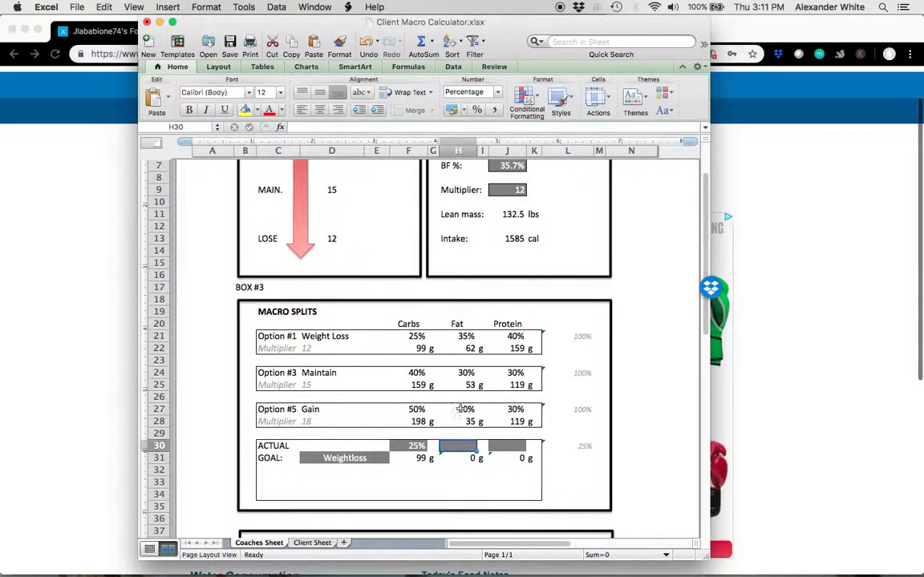
pyautogui.write('30')
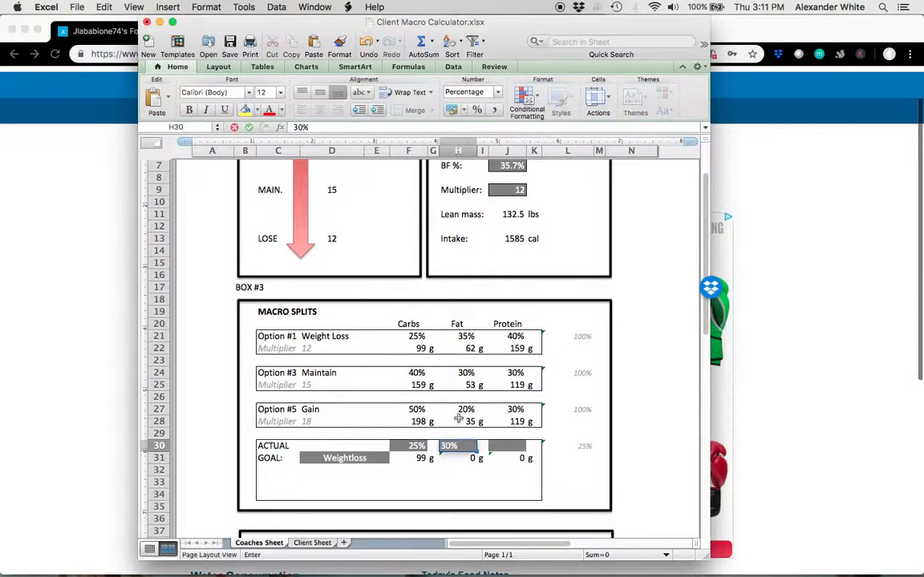
pyautogui.click(513, 449)
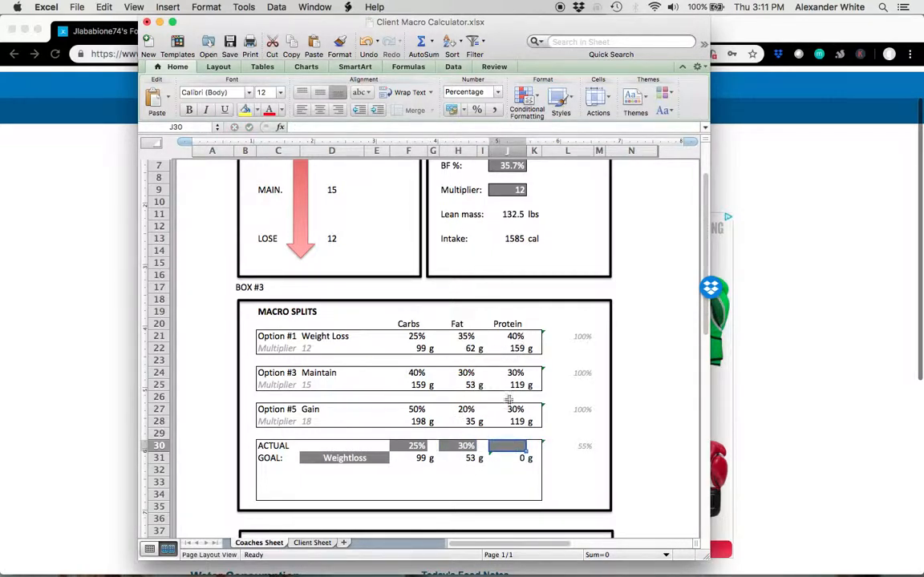
pyautogui.write('45')
pyautogui.press('Return')
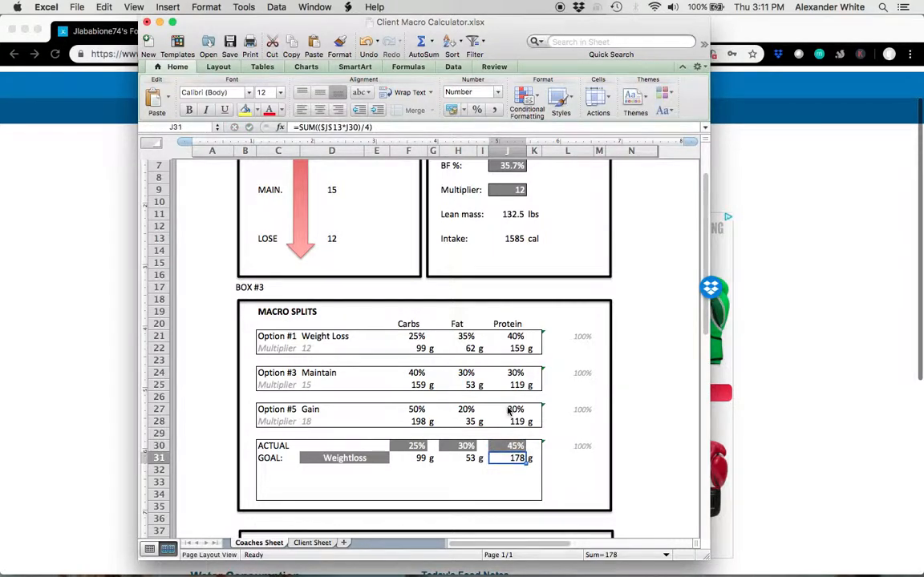
# Check the ACTUAL row's percentage sum and compare its macro grams with the rules under MODIFICATIONS
pyautogui.click(584, 446)
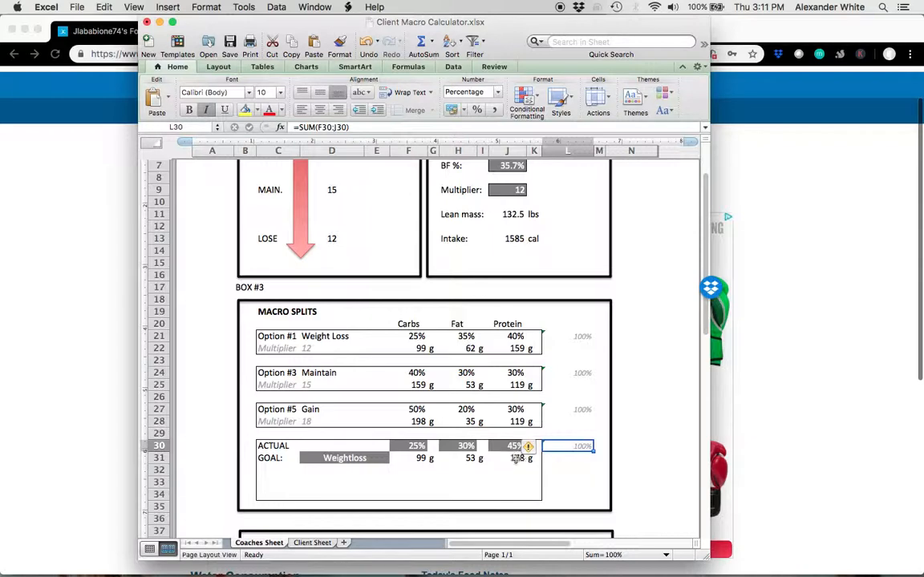
pyautogui.scroll(-2, 516, 458)
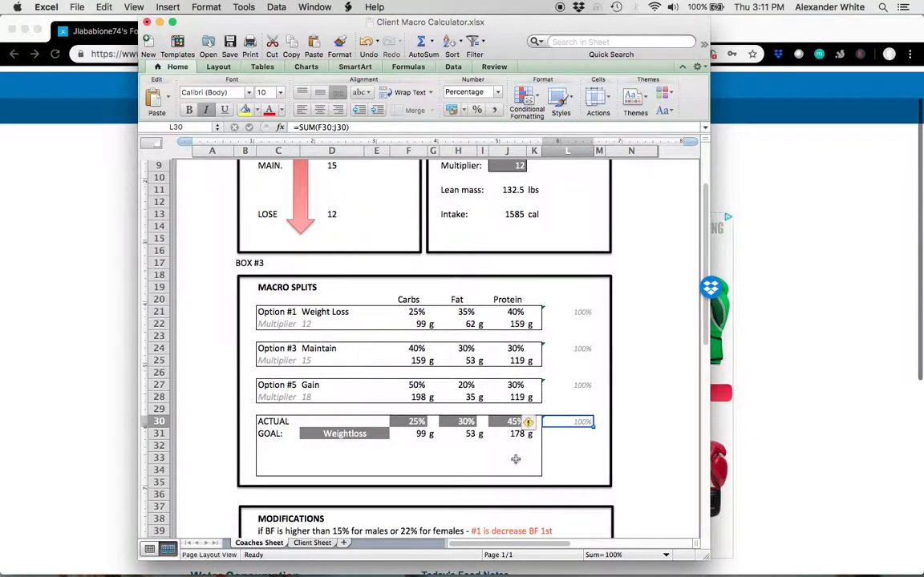
pyautogui.scroll(-3, 516, 459)
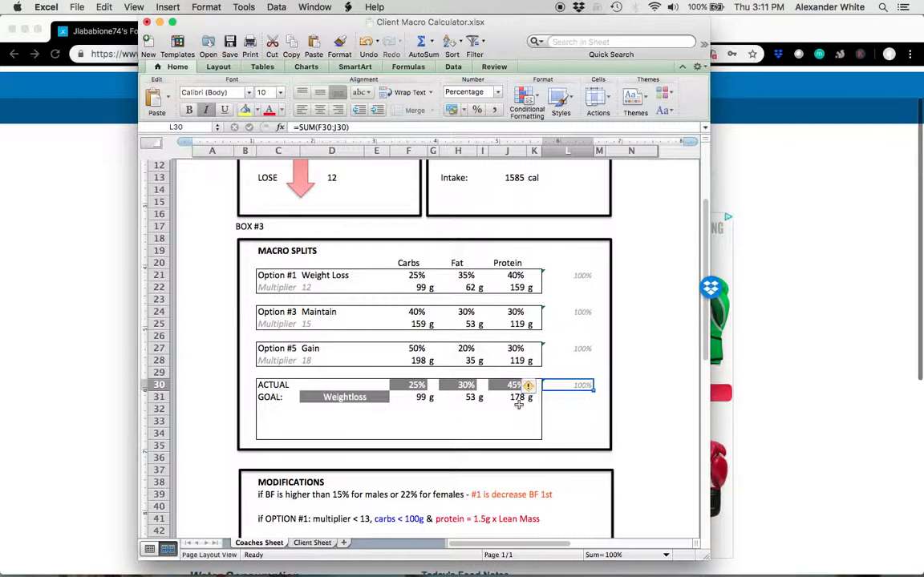
# Open the Client Sheet and review the client's measurements, macro splits and sample meal breakdown
pyautogui.scroll(-3, 519, 405)
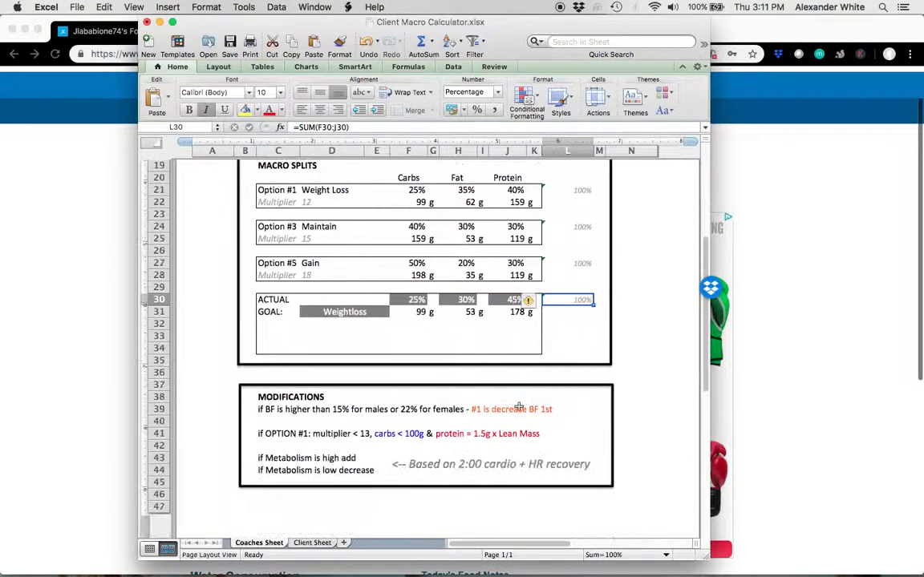
pyautogui.scroll(4, 518, 408)
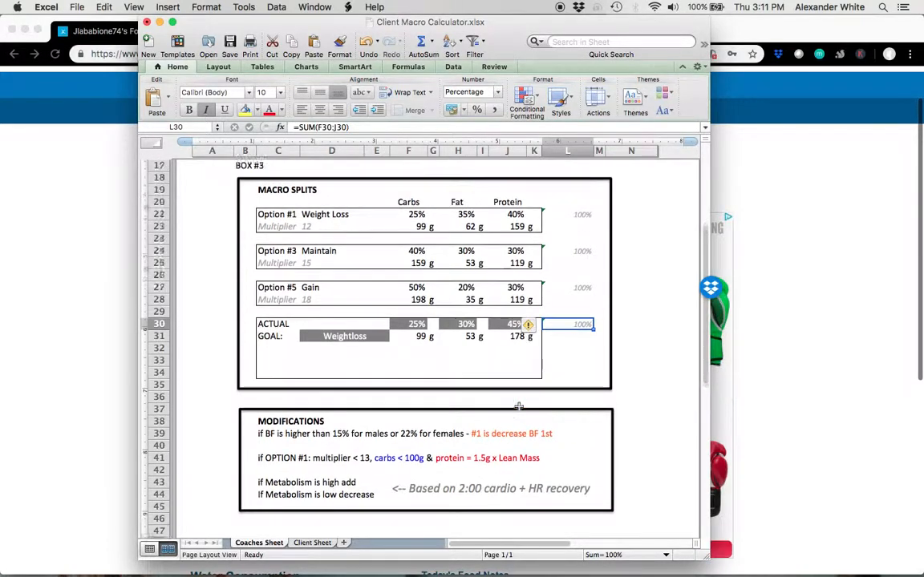
pyautogui.scroll(-1, 518, 409)
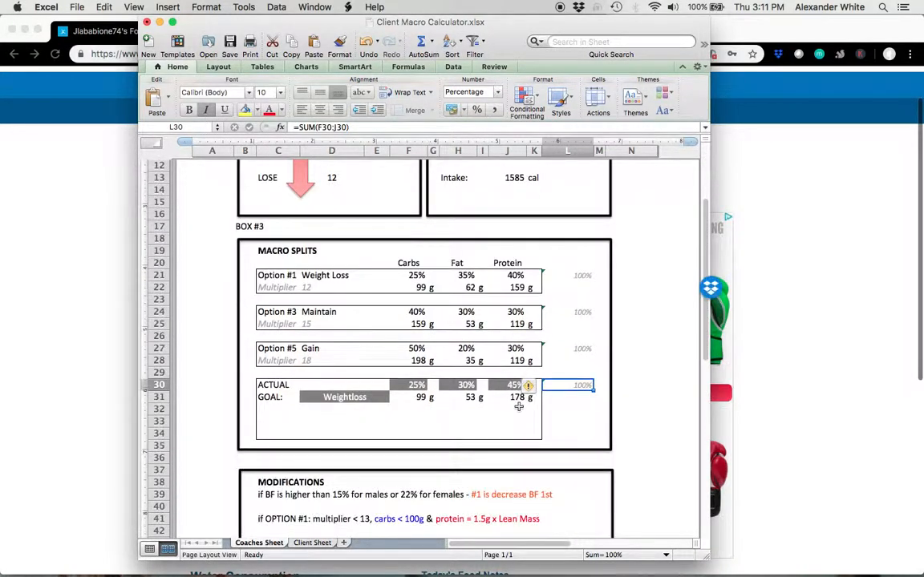
pyautogui.click(309, 543)
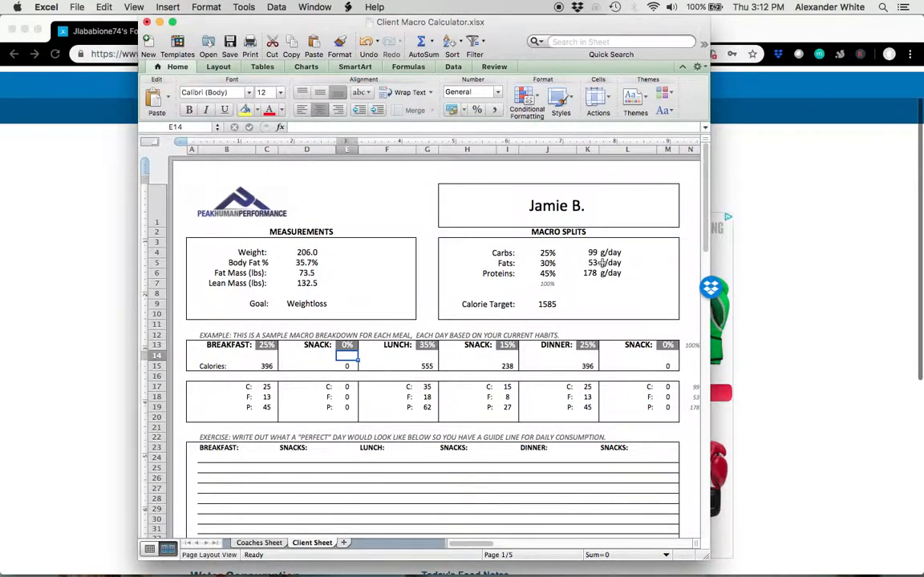
pyautogui.click(576, 204)
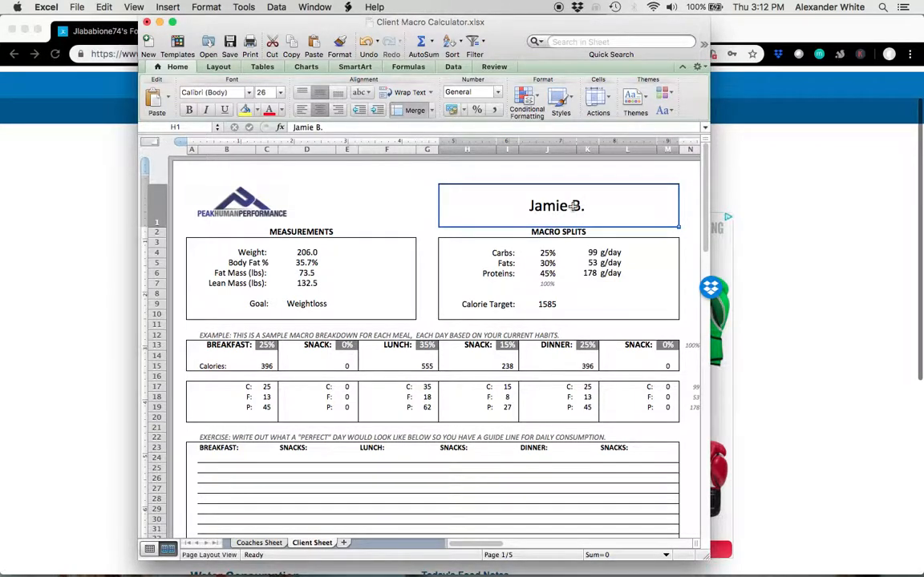
pyautogui.scroll(-3, 573, 206)
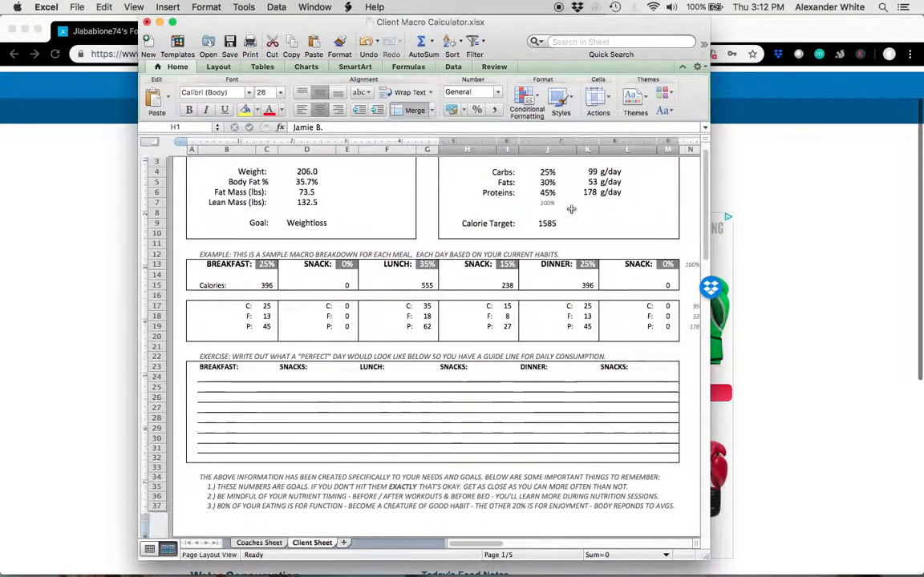
pyautogui.scroll(1, 571, 209)
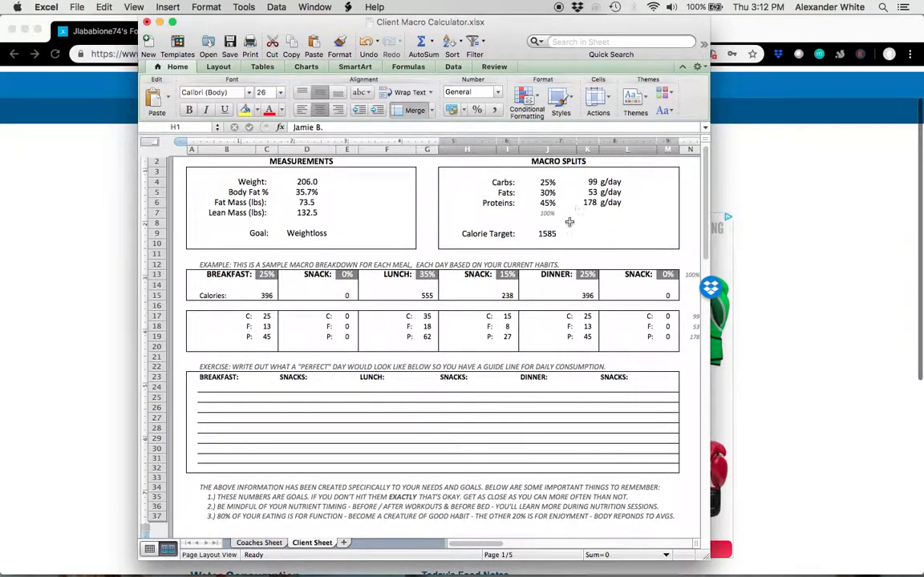
# Switch to the client's MyFitnessPal diary in Chrome to check the meals logged on April 1, and return to the Excel spreadsheet
pyautogui.click(62, 299)
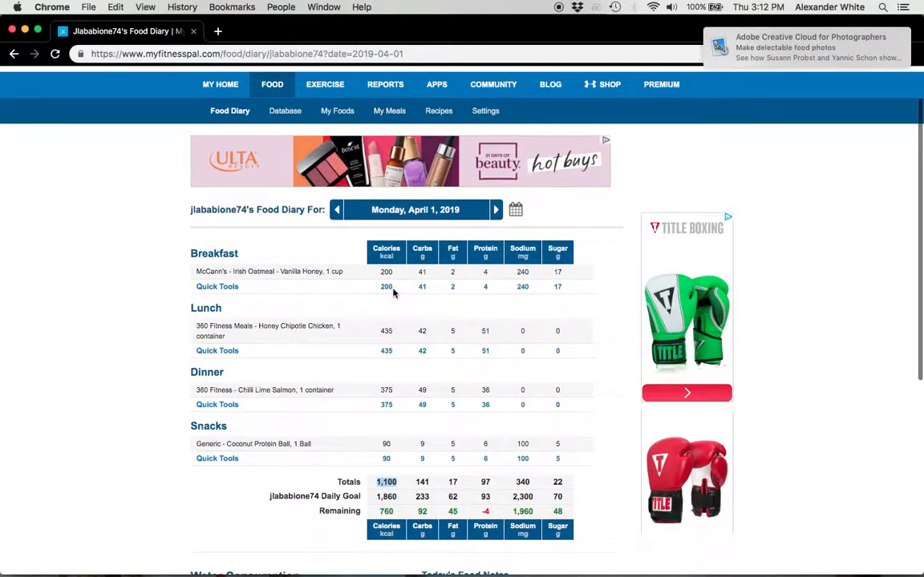
pyautogui.hotkey('ctrl', 'Up')
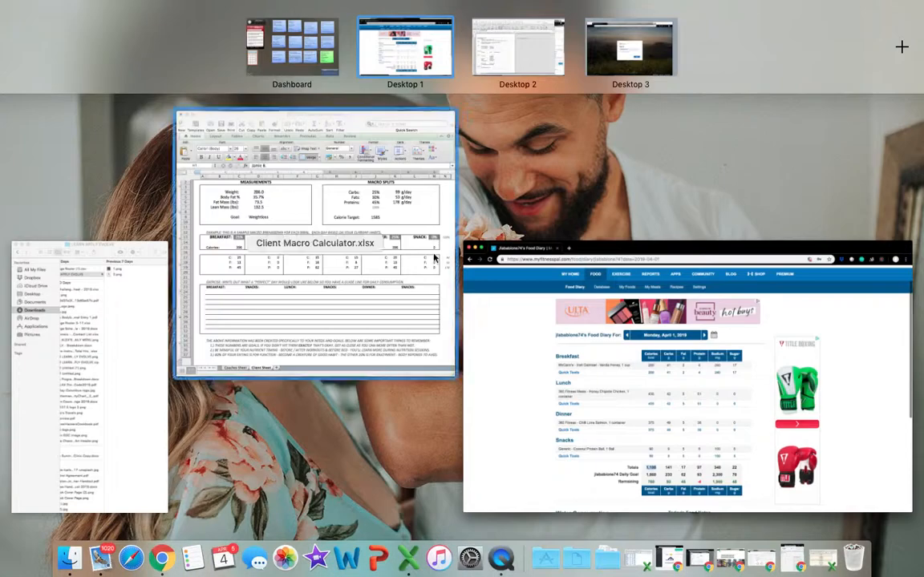
pyautogui.click(392, 264)
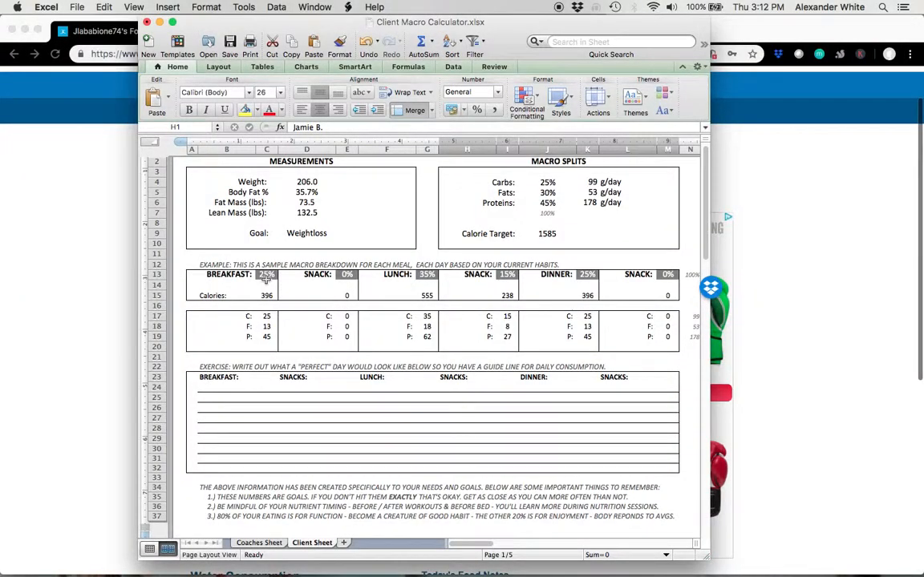
# Set the sample meal breakdown to 20% for breakfast and 10% for the snack between breakfast and lunch
pyautogui.click(266, 275)
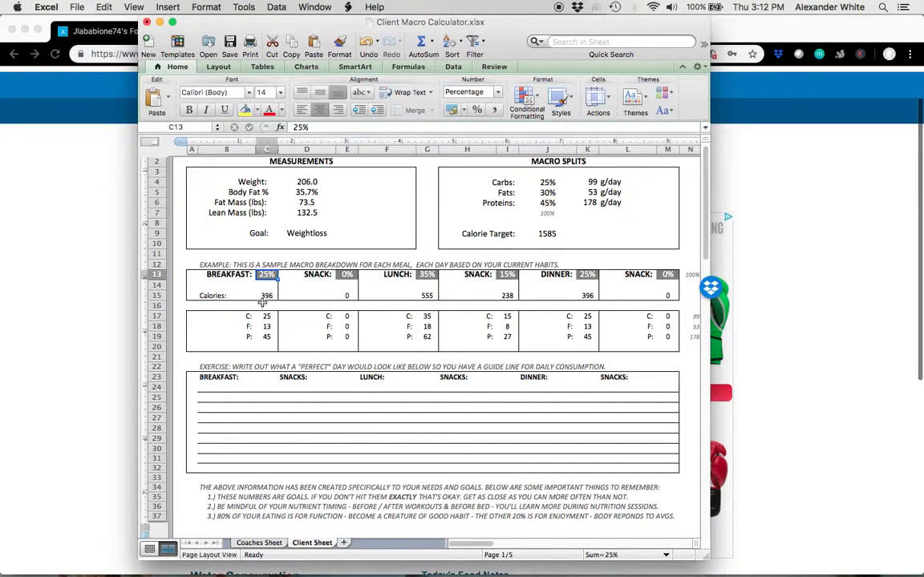
pyautogui.write('20')
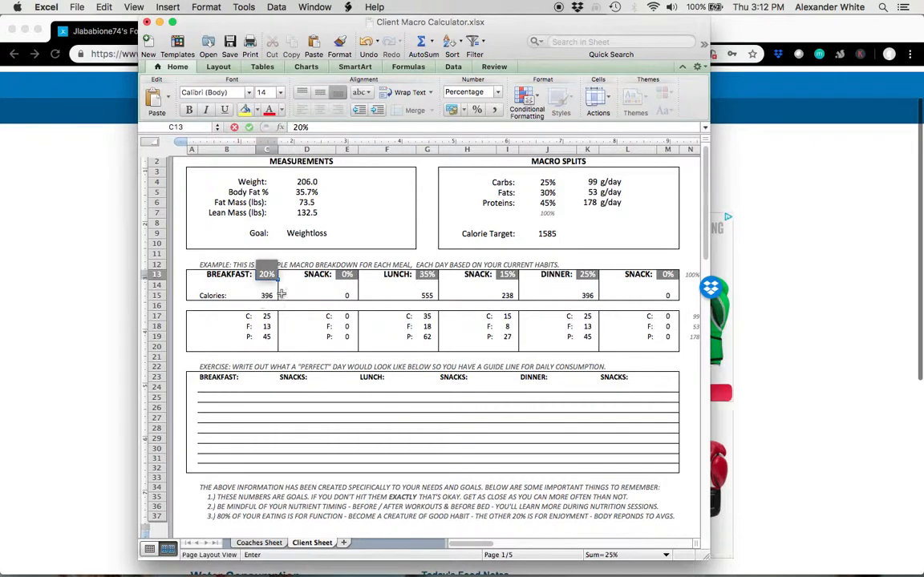
pyautogui.click(318, 296)
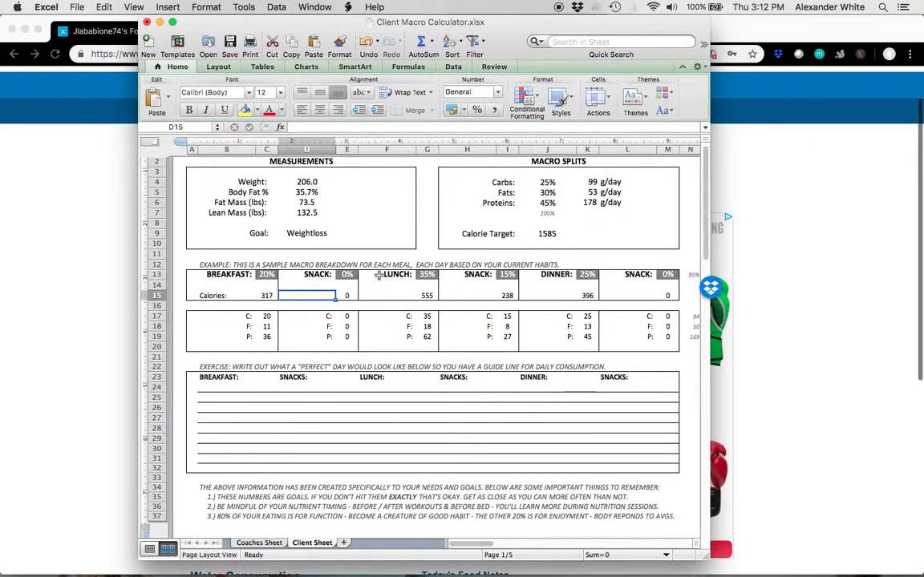
pyautogui.click(346, 274)
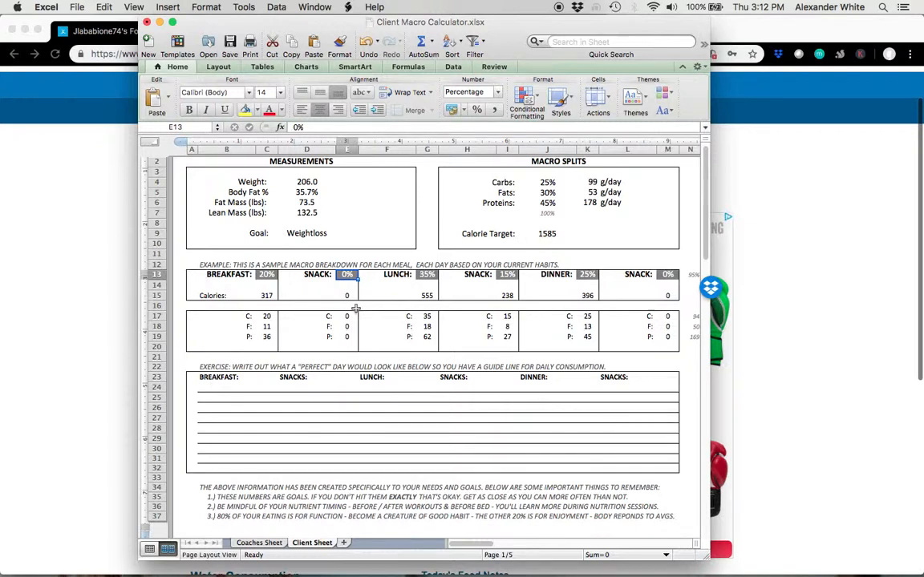
pyautogui.write('10')
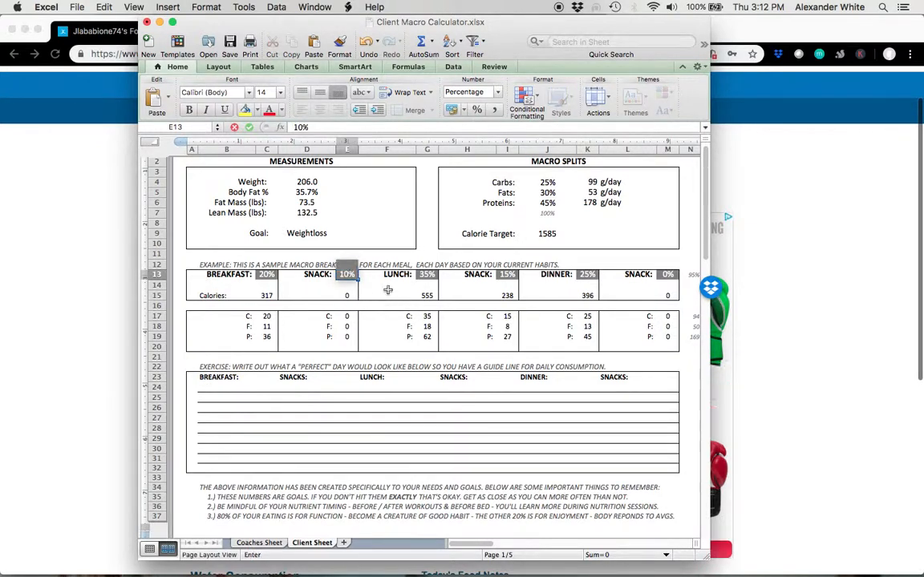
pyautogui.press('Return')
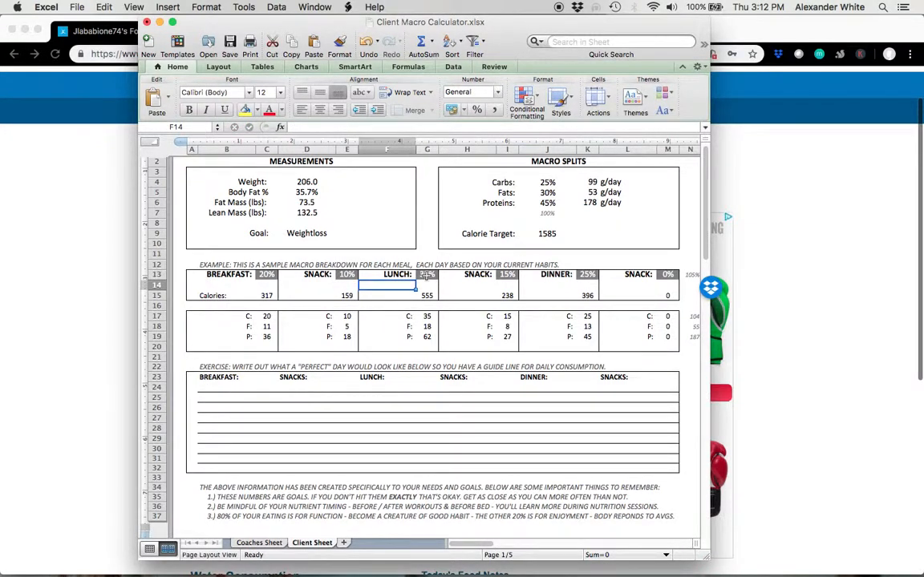
# Set the snack between lunch and dinner to 0% and dinner to 30% in the sample meal breakdown
pyautogui.click(507, 275)
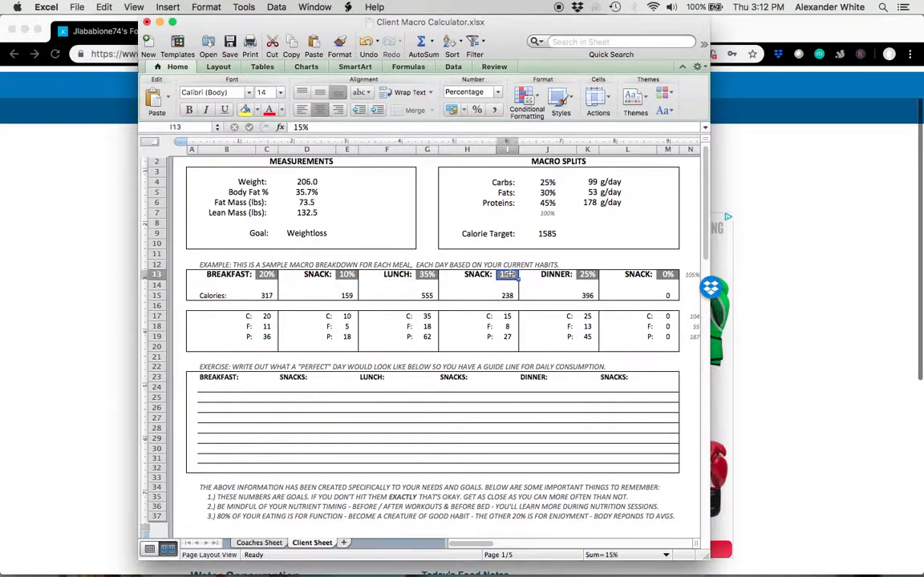
pyautogui.write('0')
pyautogui.press('Return')
pyautogui.click(427, 275)
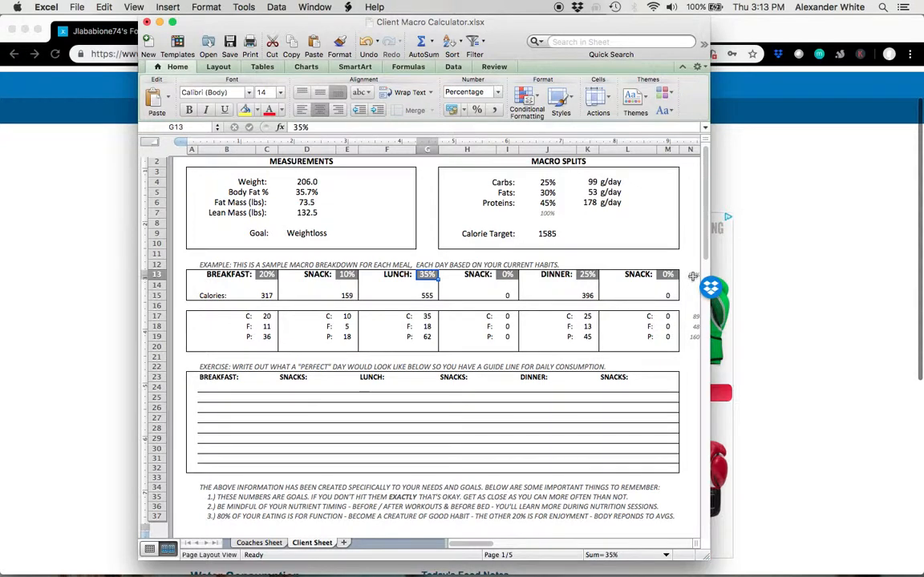
pyautogui.click(587, 275)
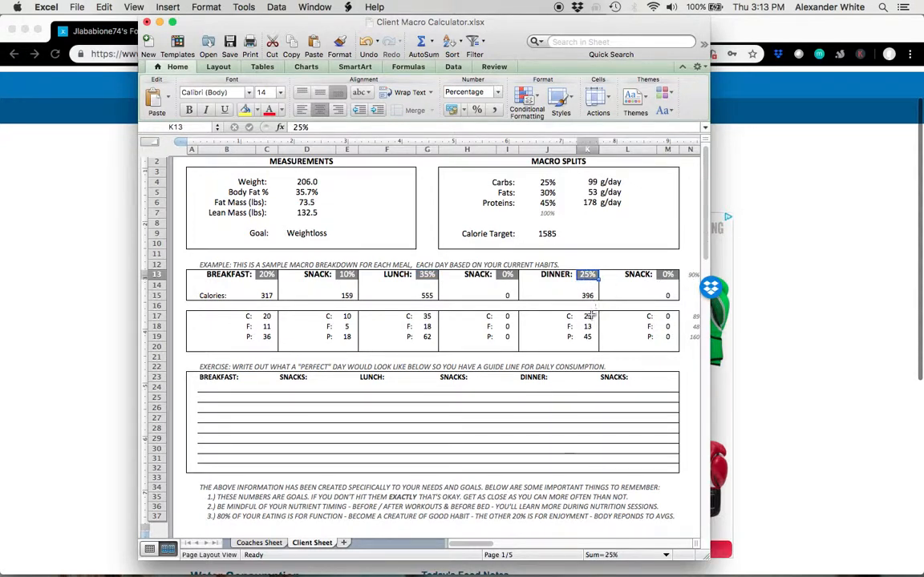
pyautogui.write('30')
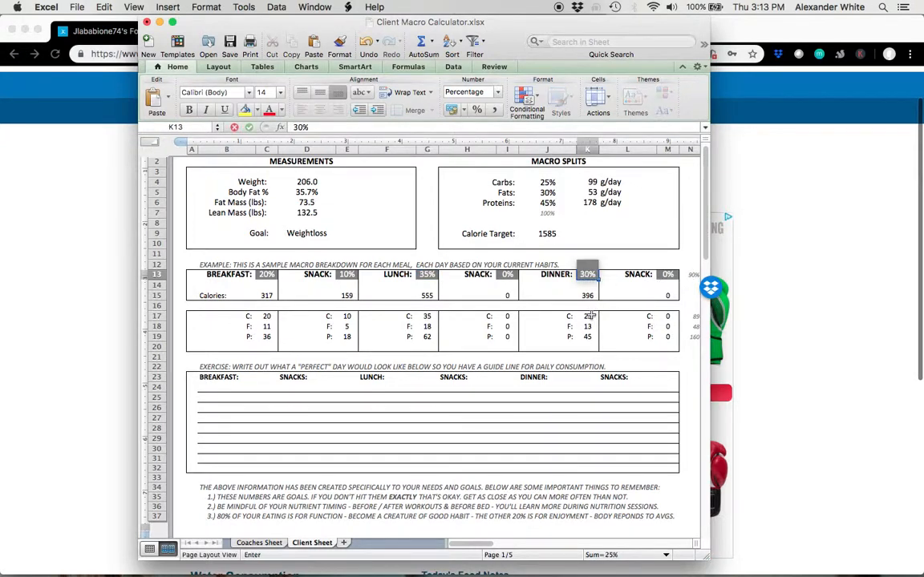
pyautogui.press('Return')
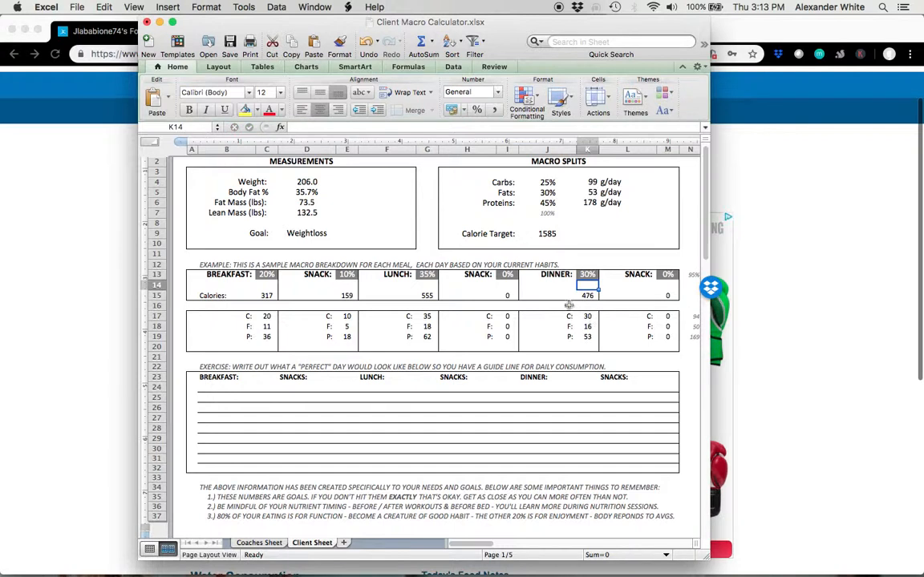
# Set the snack between breakfast and lunch to 15%, and review the whole Client Sheet down to the reminders
pyautogui.click(427, 275)
pyautogui.press('super+c')
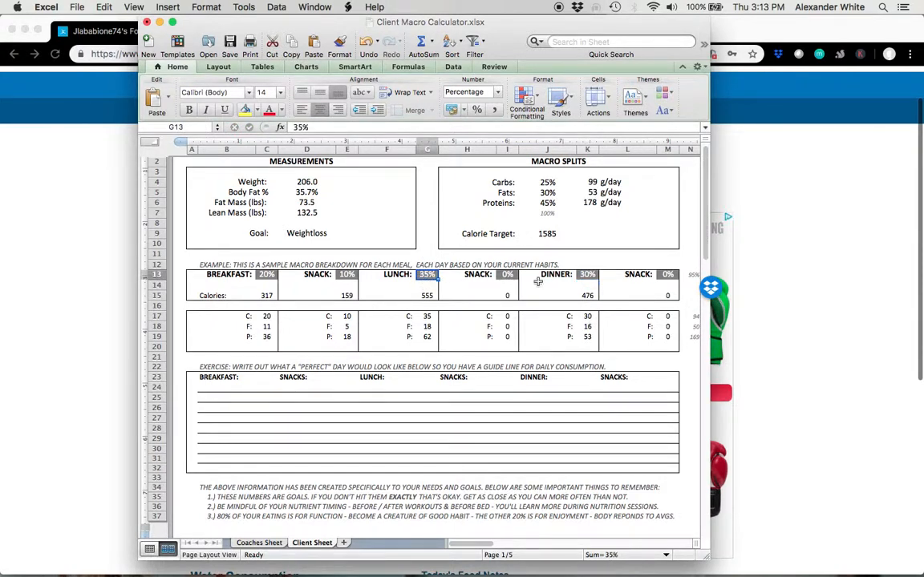
pyautogui.click(343, 275)
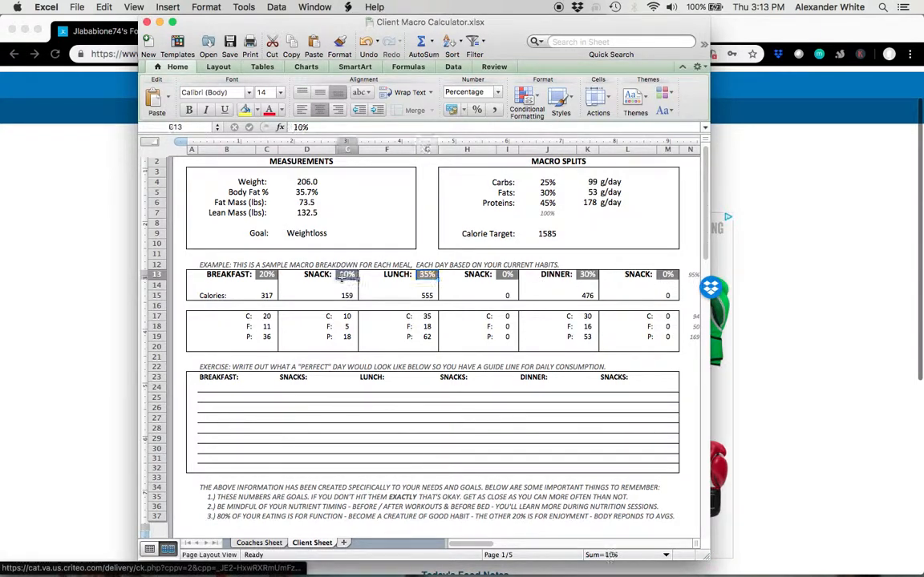
pyautogui.write('15')
pyautogui.press('Return')
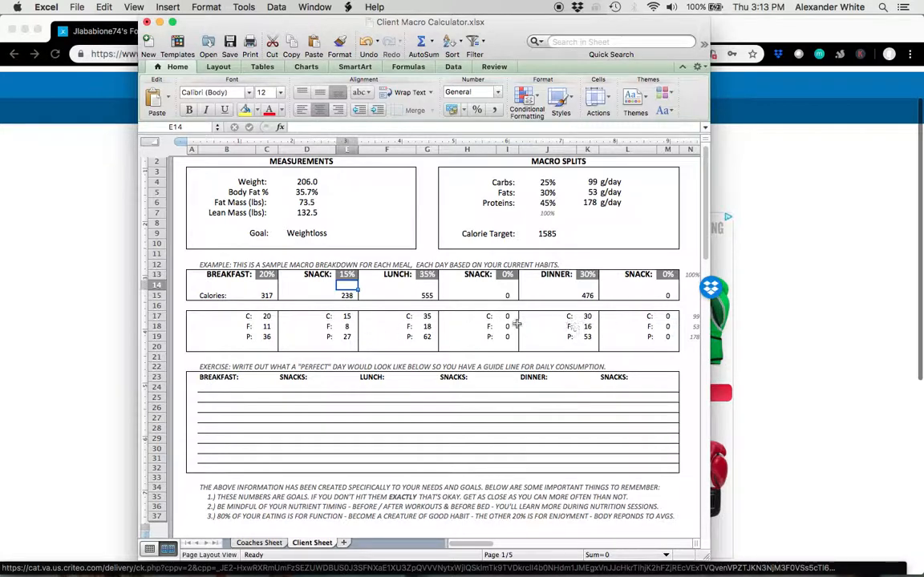
pyautogui.scroll(3, 513, 323)
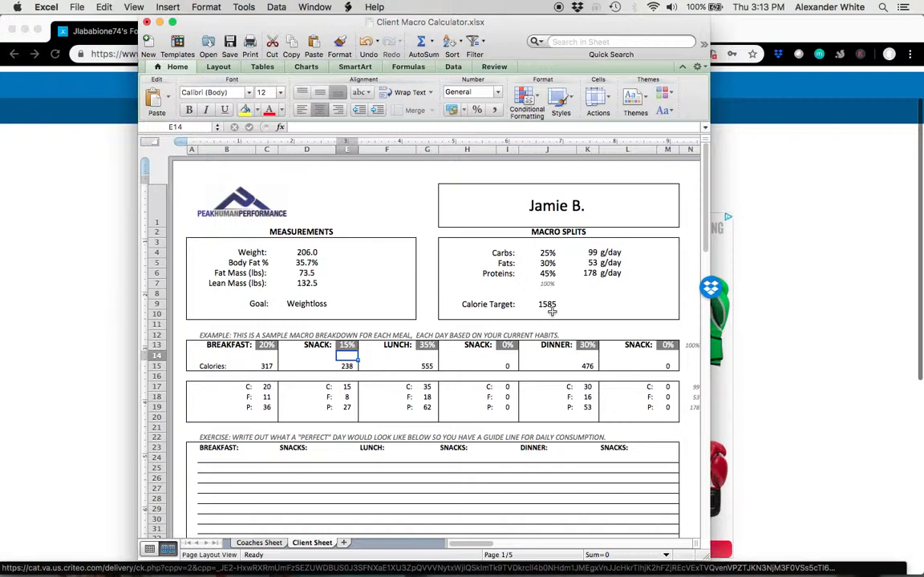
pyautogui.scroll(-6, 553, 303)
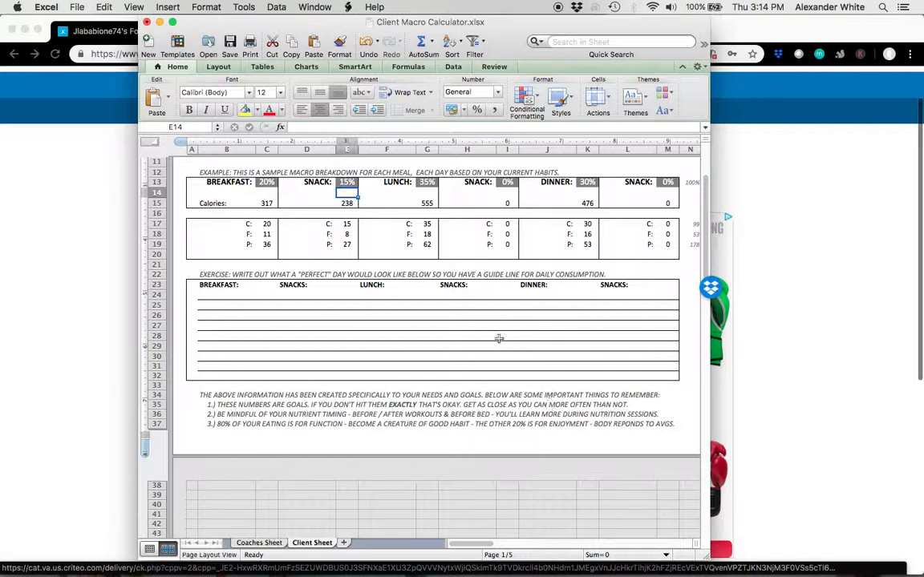
pyautogui.scroll(5, 499, 338)
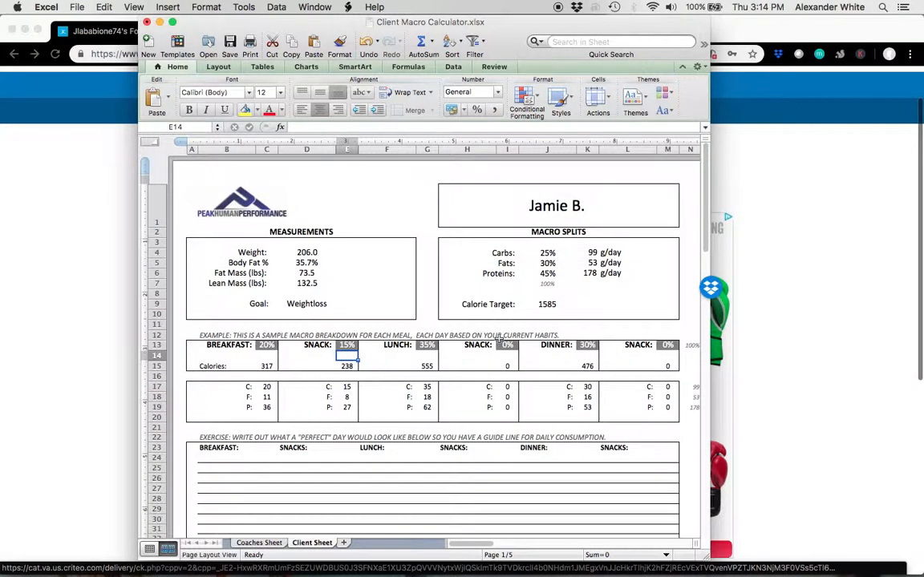
# Switch to the client's food diary in Chrome and check the days following April 1, 2019, one by one
pyautogui.click(120, 297)
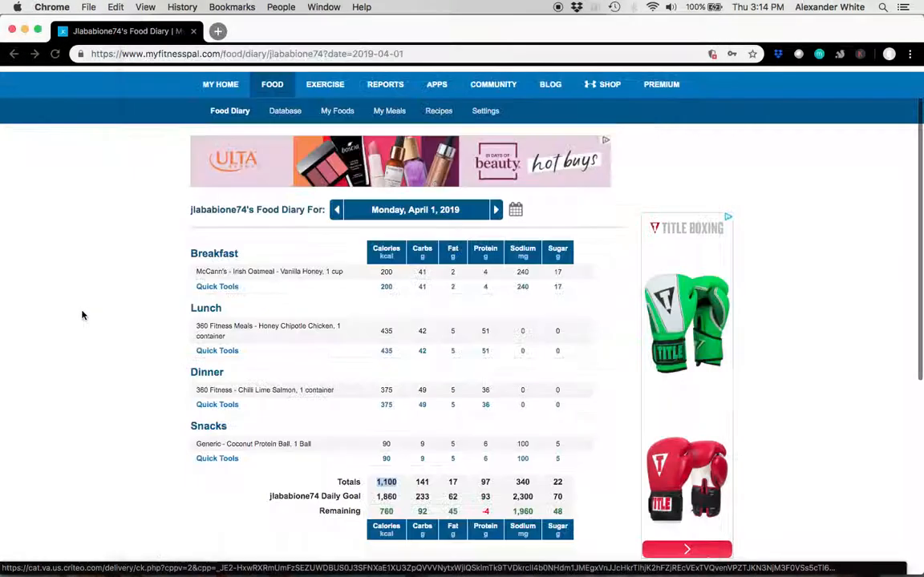
pyautogui.click(496, 210)
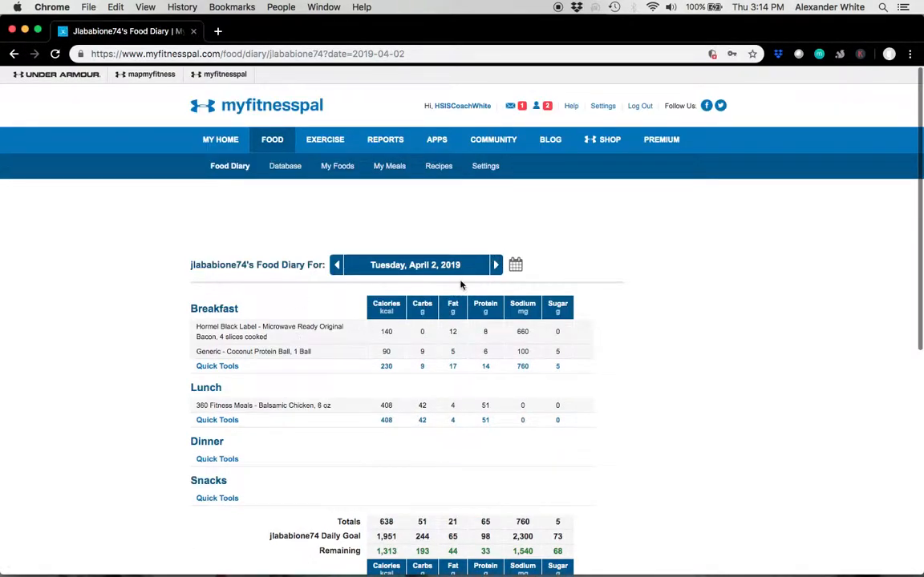
pyautogui.click(495, 267)
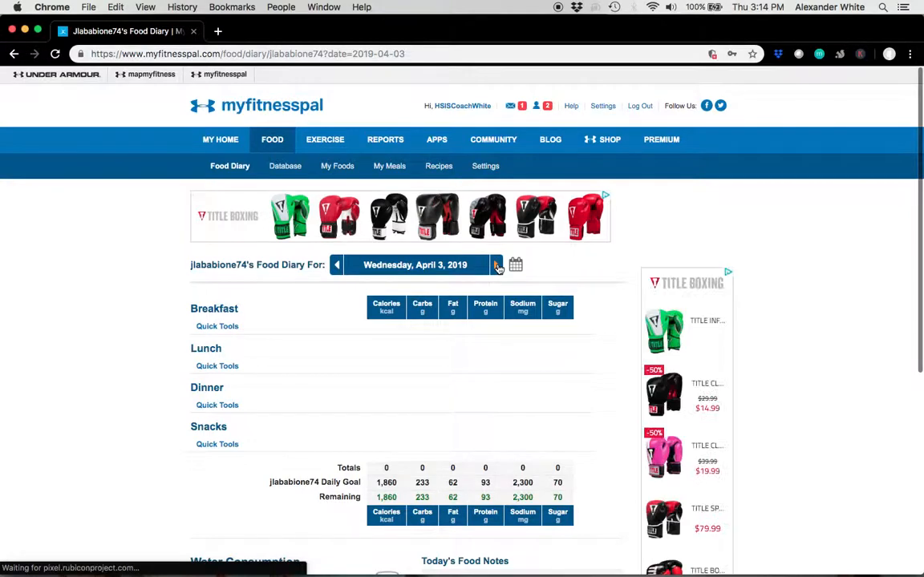
pyautogui.click(497, 265)
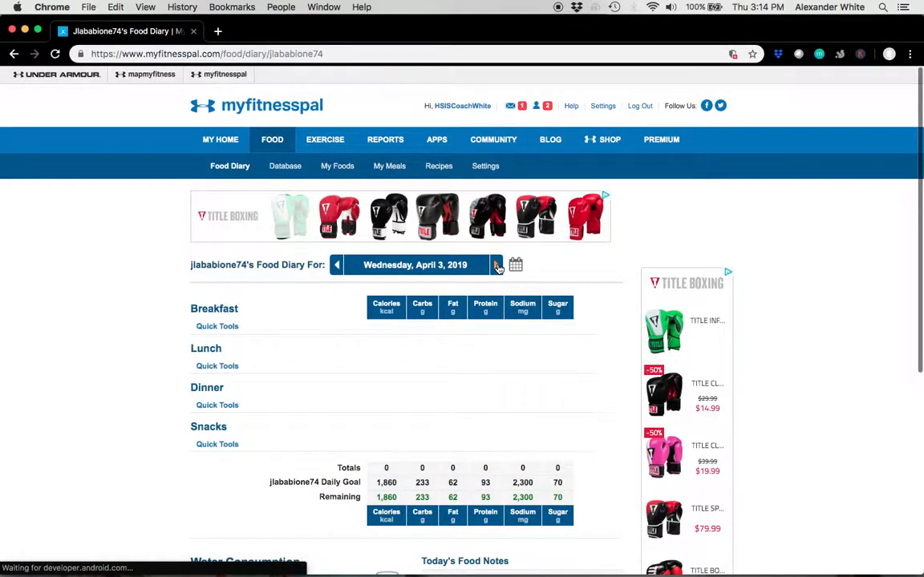